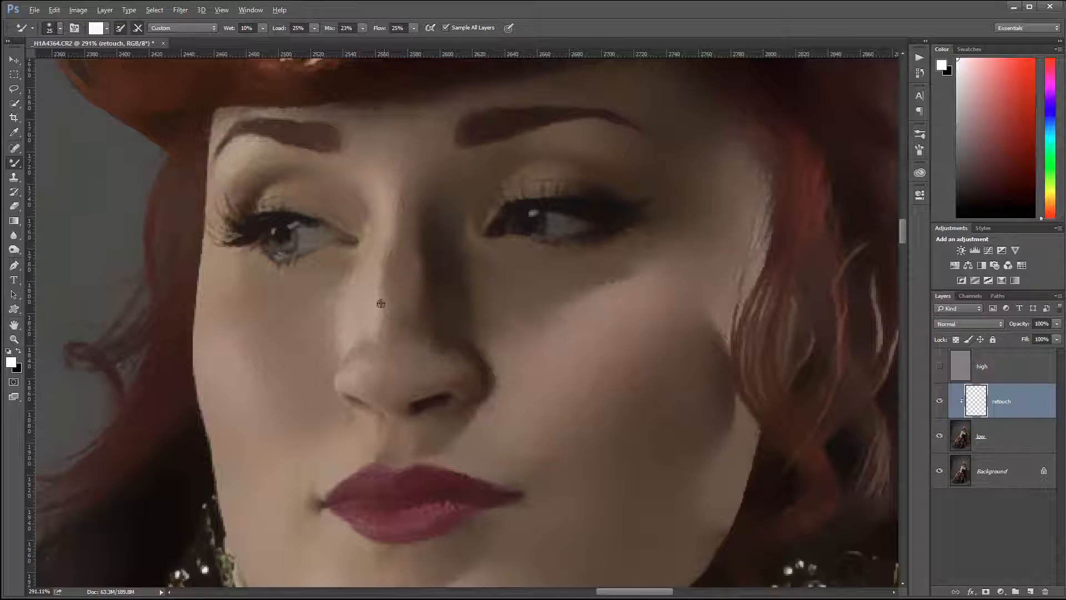
Blend the skin tones along the nose bridge, nose tip and lit cheek on the retouch layer with the Mixer Brush
{"action": "left_click", "coordinate": [385, 224], "text": "alt"}
{"action": "mouse_move", "coordinate": [383, 228]}
{"action": "left_mouse_down"}
{"action": "mouse_move", "coordinate": [376, 299]}
{"action": "mouse_move", "coordinate": [369, 262]}
{"action": "mouse_move", "coordinate": [384, 328]}
{"action": "mouse_move", "coordinate": [366, 309]}
{"action": "left_mouse_up"}
{"action": "left_click", "coordinate": [372, 319], "text": "alt"}
{"action": "left_click", "coordinate": [360, 369], "text": "alt"}
{"action": "mouse_move", "coordinate": [350, 367]}
{"action": "left_mouse_down"}
{"action": "mouse_move", "coordinate": [367, 374]}
{"action": "mouse_move", "coordinate": [351, 374]}
{"action": "left_mouse_up"}
{"action": "left_click", "coordinate": [216, 366], "text": "alt"}
Smooth the skin transition beneath the shadowed eye and across the upper cheek
{"action": "left_click", "coordinate": [577, 311], "text": "alt"}
{"action": "mouse_move", "coordinate": [648, 262]}
{"action": "left_mouse_down"}
{"action": "mouse_move", "coordinate": [618, 270]}
{"action": "mouse_move", "coordinate": [644, 262]}
{"action": "left_mouse_up"}
{"action": "left_click", "coordinate": [627, 270], "text": "alt"}
{"action": "left_click", "coordinate": [653, 290], "text": "alt"}
Soften the skin around both corners of the mouth with a size 10 brush
{"action": "left_click_drag", "start_coordinate": [624, 207], "coordinate": [669, 584]}
{"action": "mouse_move", "coordinate": [525, 72]}
{"action": "left_mouse_down"}
{"action": "mouse_move", "coordinate": [547, 416]}
{"action": "mouse_move", "coordinate": [533, 131]}
{"action": "left_mouse_up"}
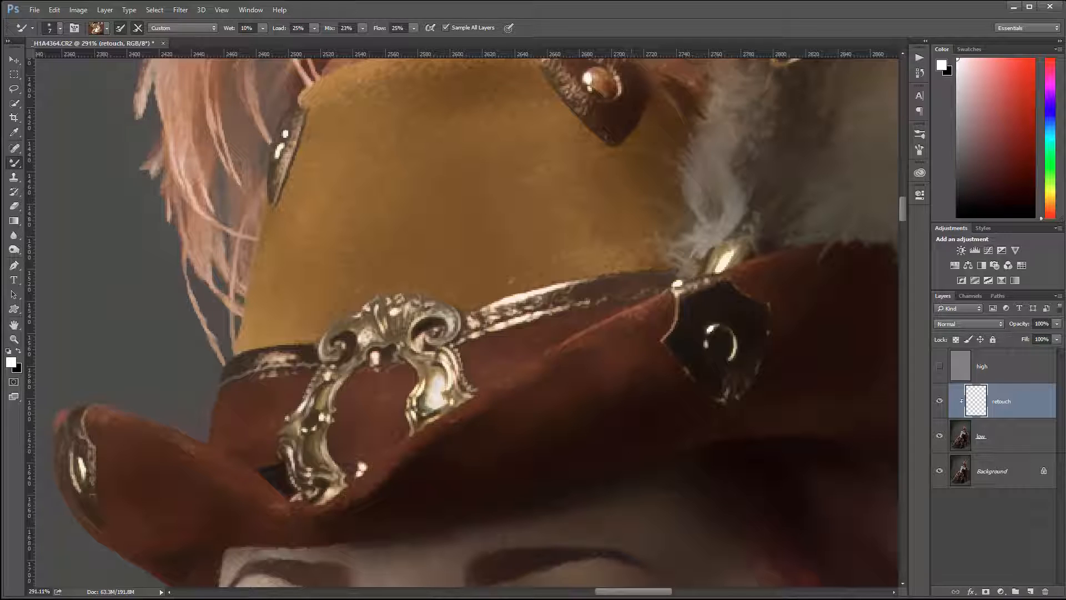
{"action": "left_click_drag", "start_coordinate": [661, 520], "coordinate": [601, 78]}
{"action": "mouse_move", "coordinate": [578, 486]}
{"action": "left_mouse_down"}
{"action": "mouse_move", "coordinate": [554, 395]}
{"action": "mouse_move", "coordinate": [598, 339]}
{"action": "mouse_move", "coordinate": [614, 357]}
{"action": "left_mouse_up"}
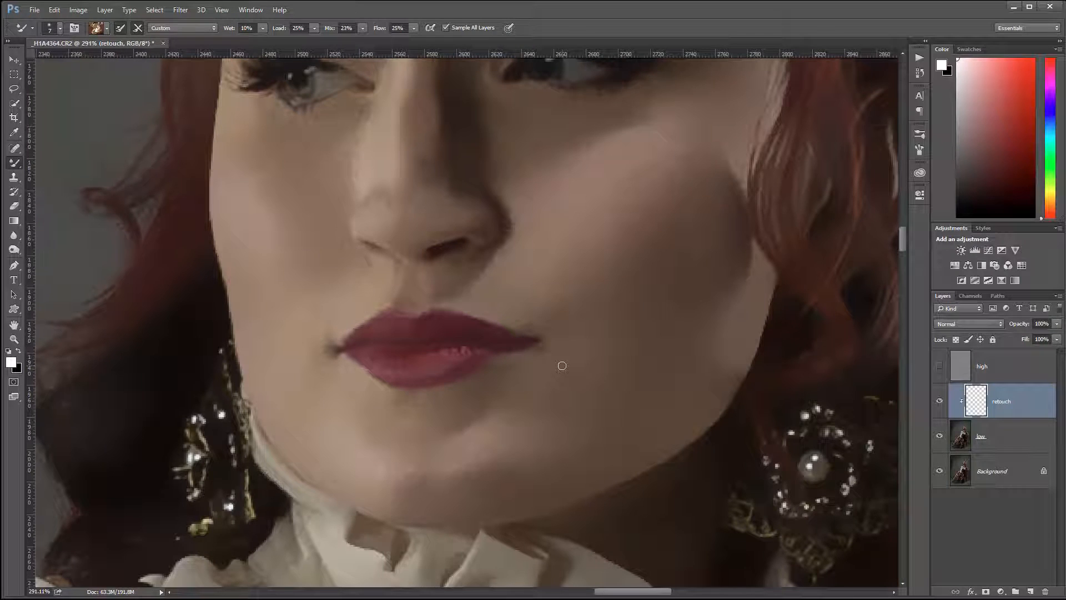
{"action": "key", "text": "bracketright"}
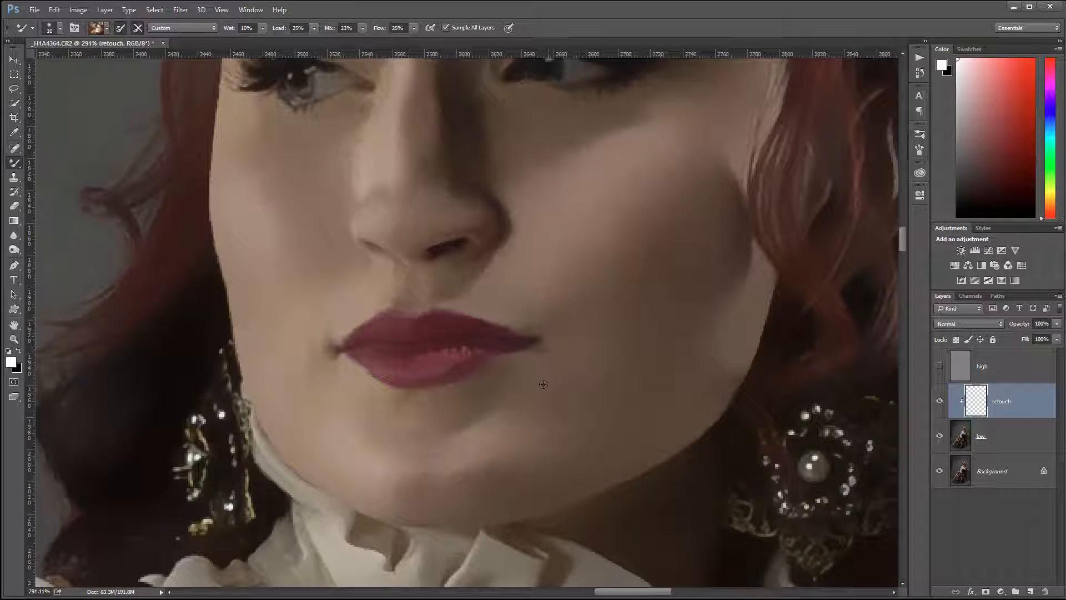
{"action": "left_click", "coordinate": [543, 385], "text": "alt"}
{"action": "left_click", "coordinate": [515, 320], "text": "alt"}
{"action": "left_click_drag", "start_coordinate": [526, 324], "coordinate": [539, 333]}
{"action": "left_click", "coordinate": [299, 328], "text": "alt"}
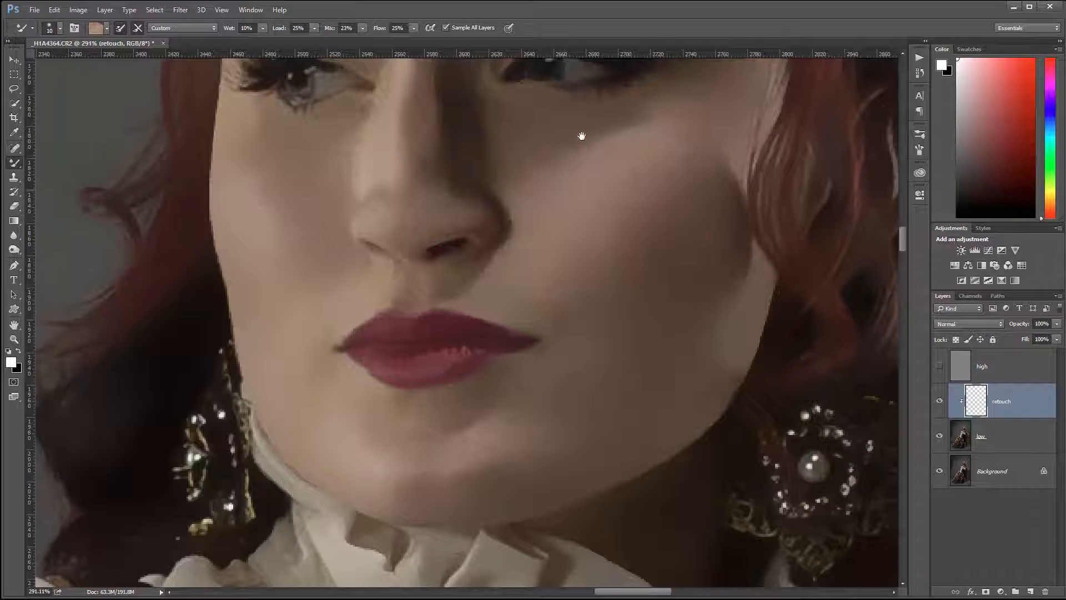
Smooth the white of the eye on the shadowed side of the face with a small brush
{"action": "left_click_drag", "start_coordinate": [582, 136], "coordinate": [552, 353]}
{"action": "scroll", "coordinate": [576, 283], "scroll_direction": "up", "scroll_amount": 4}
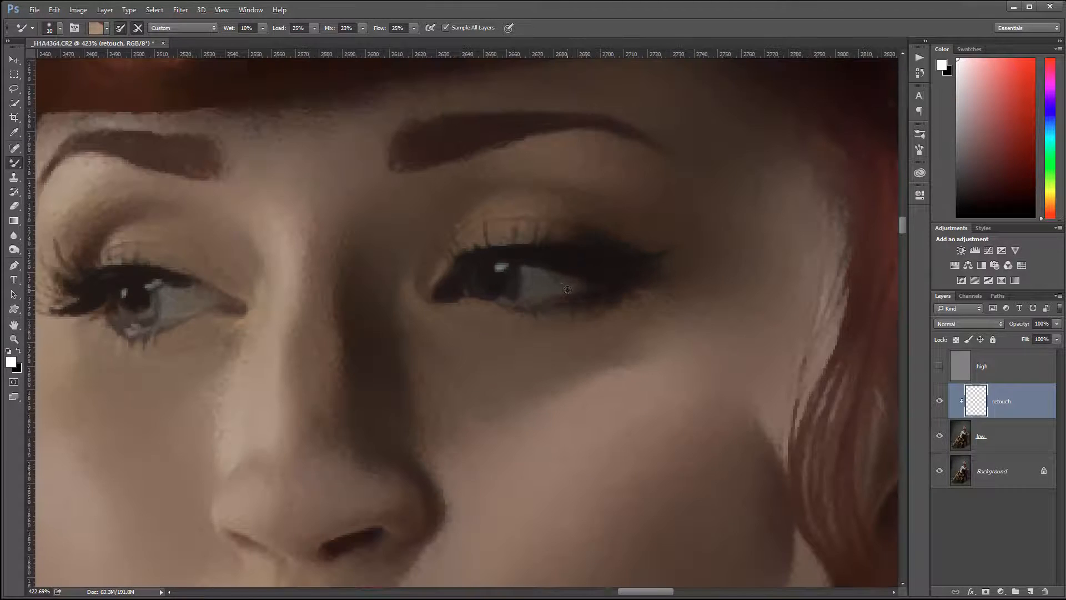
{"action": "scroll", "coordinate": [558, 288], "scroll_direction": "up", "scroll_amount": 1}
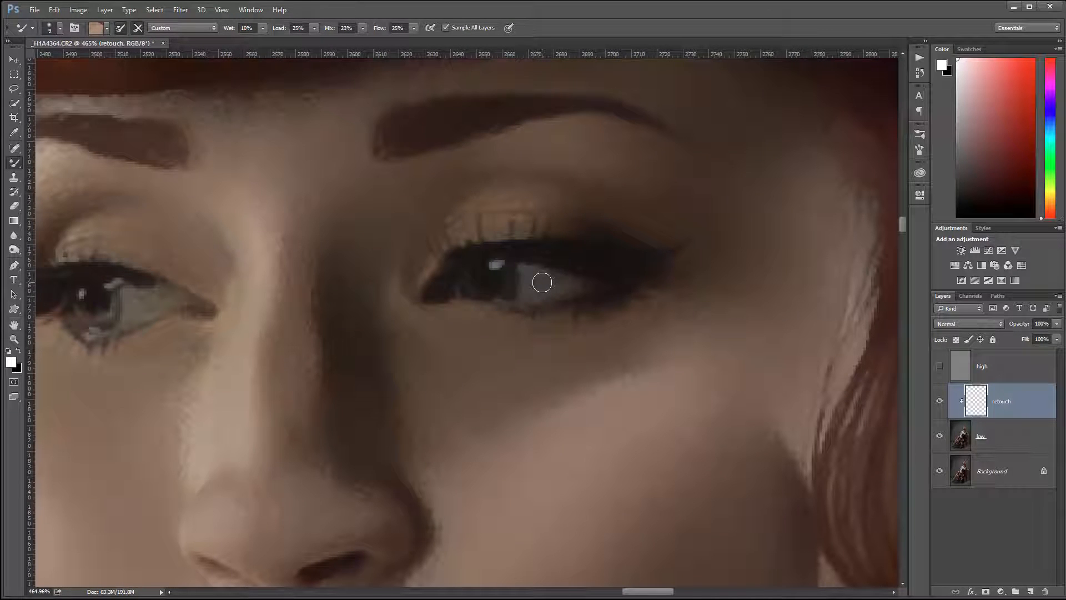
{"action": "left_click_drag", "start_coordinate": [538, 285], "coordinate": [536, 287]}
{"action": "left_click", "coordinate": [534, 285], "text": "alt"}
Inspect the lit eye, collar, ruffles, dark jacket and red fabric for uneven tones that need blending
{"action": "left_click_drag", "start_coordinate": [258, 365], "coordinate": [568, 361]}
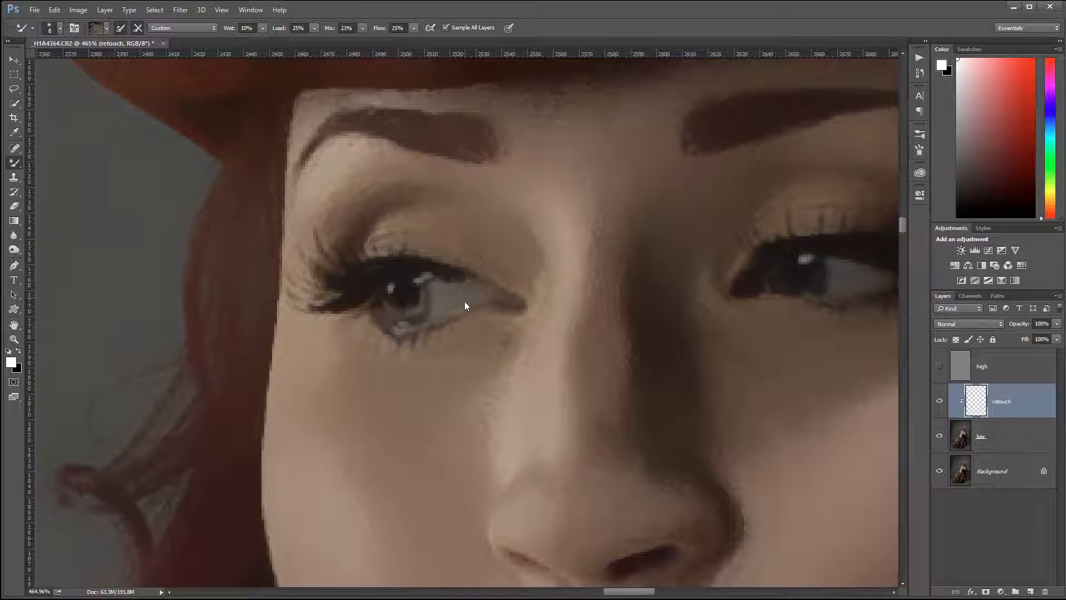
{"action": "left_click_drag", "start_coordinate": [596, 462], "coordinate": [497, 100]}
{"action": "left_click_drag", "start_coordinate": [559, 453], "coordinate": [495, 214]}
{"action": "left_click_drag", "start_coordinate": [602, 441], "coordinate": [416, 92]}
{"action": "left_click_drag", "start_coordinate": [680, 495], "coordinate": [514, 67]}
{"action": "left_click_drag", "start_coordinate": [541, 423], "coordinate": [526, 360]}
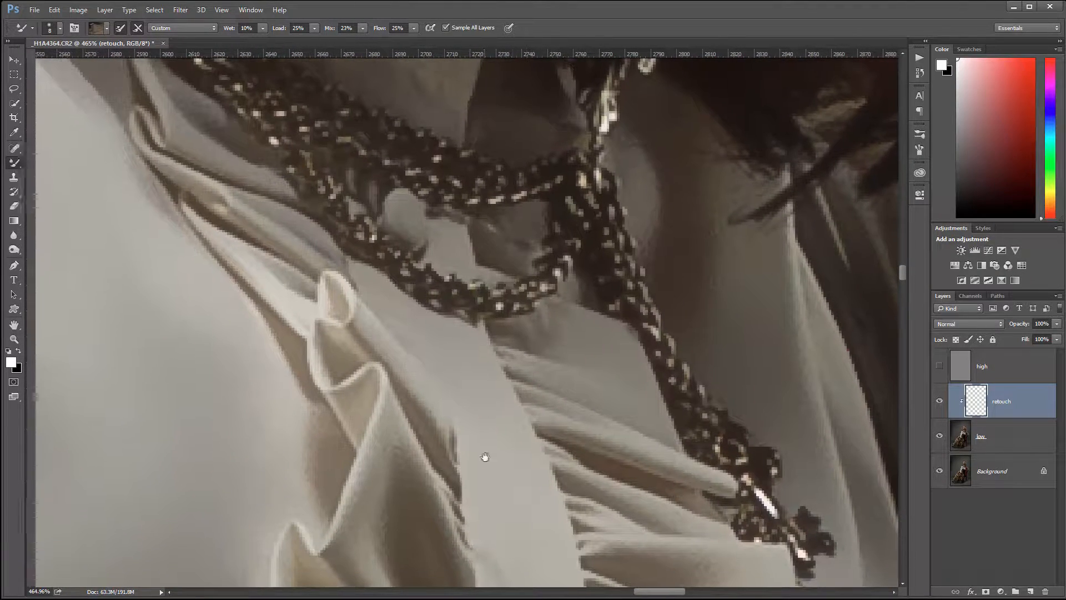
{"action": "left_click_drag", "start_coordinate": [485, 456], "coordinate": [505, 245]}
{"action": "left_click_drag", "start_coordinate": [503, 453], "coordinate": [488, 328]}
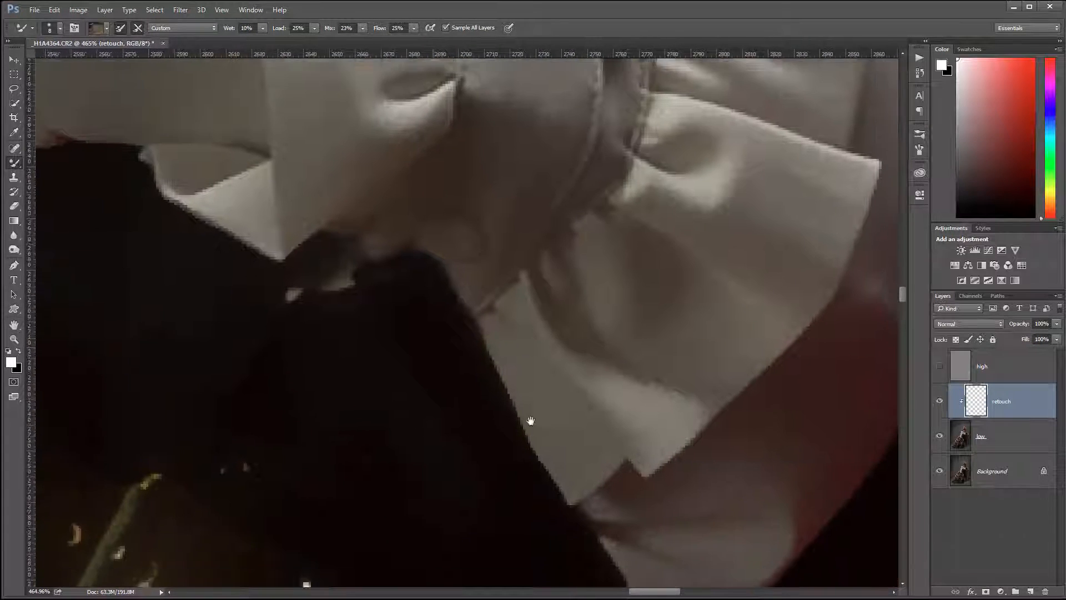
{"action": "left_click_drag", "start_coordinate": [531, 421], "coordinate": [555, 256]}
{"action": "left_click_drag", "start_coordinate": [499, 459], "coordinate": [552, 193]}
{"action": "left_click_drag", "start_coordinate": [312, 322], "coordinate": [724, 352]}
{"action": "left_click_drag", "start_coordinate": [686, 277], "coordinate": [363, 79]}
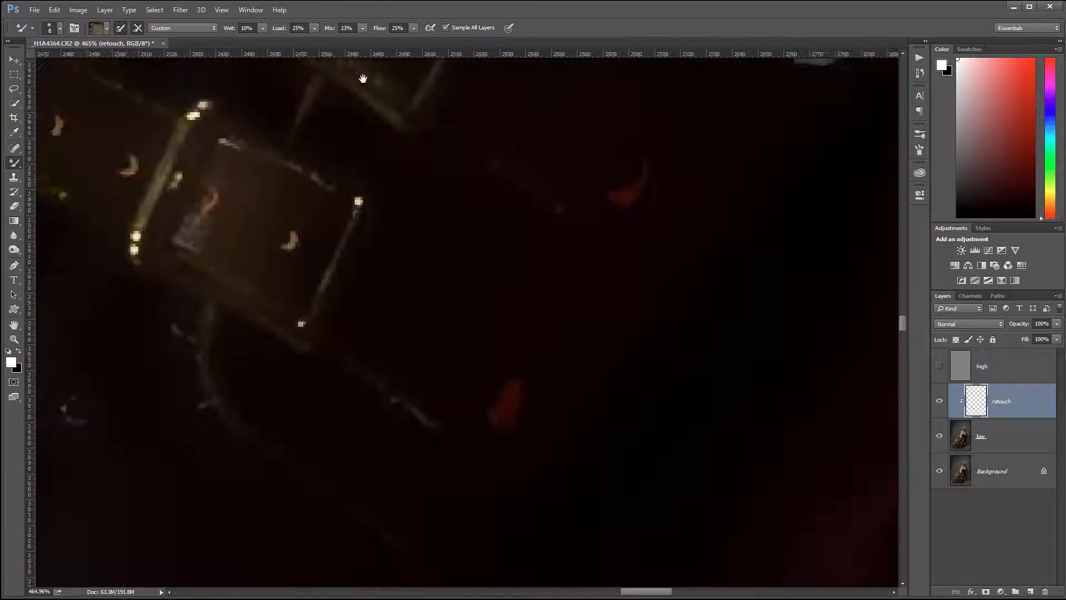
{"action": "left_click_drag", "start_coordinate": [631, 414], "coordinate": [457, 295]}
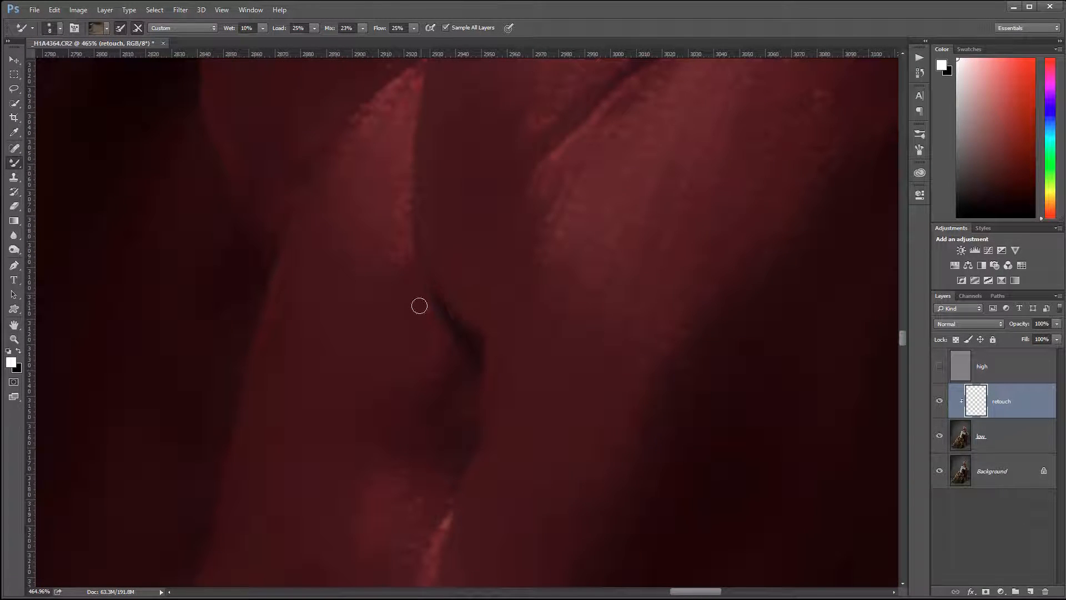
{"action": "scroll", "coordinate": [420, 305], "scroll_direction": "down", "scroll_amount": 4}
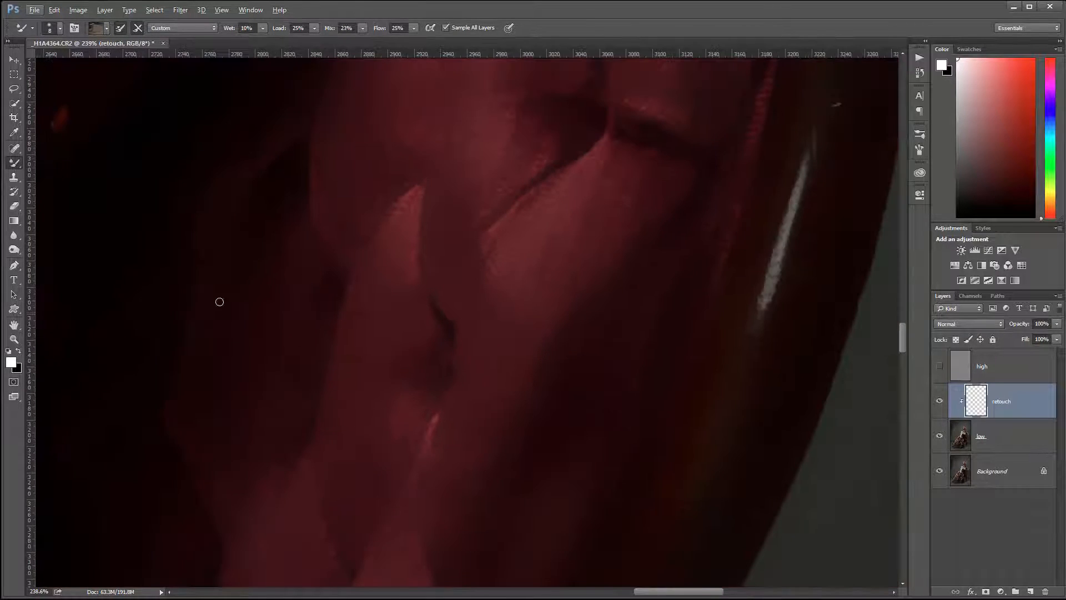
{"action": "left_click_drag", "start_coordinate": [254, 310], "coordinate": [652, 335]}
{"action": "left_click_drag", "start_coordinate": [150, 275], "coordinate": [443, 148]}
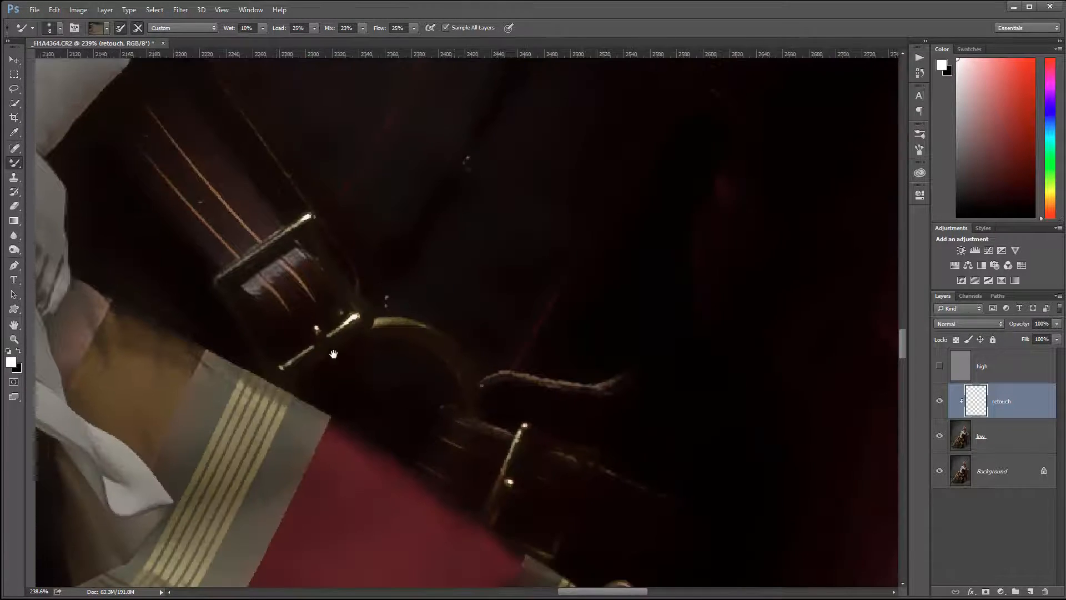
{"action": "left_click_drag", "start_coordinate": [334, 354], "coordinate": [660, 78]}
{"action": "left_click_drag", "start_coordinate": [455, 386], "coordinate": [577, 146]}
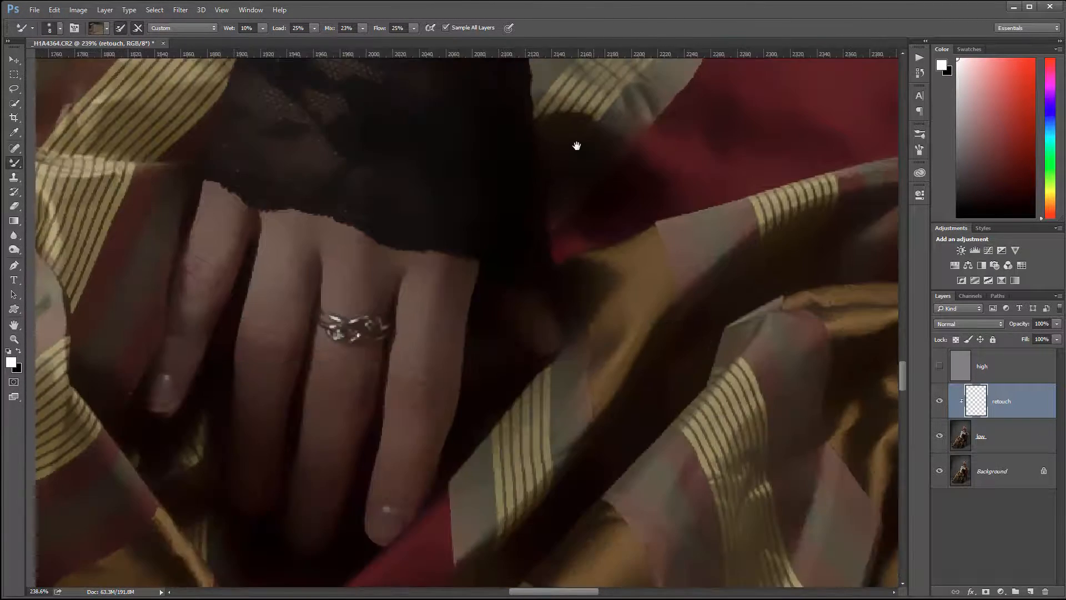
Blend the uneven skin tones along the little finger of the ringed hand with a size 15 brush
{"action": "left_click_drag", "start_coordinate": [509, 226], "coordinate": [552, 154]}
{"action": "scroll", "coordinate": [260, 200], "scroll_direction": "up", "scroll_amount": 4}
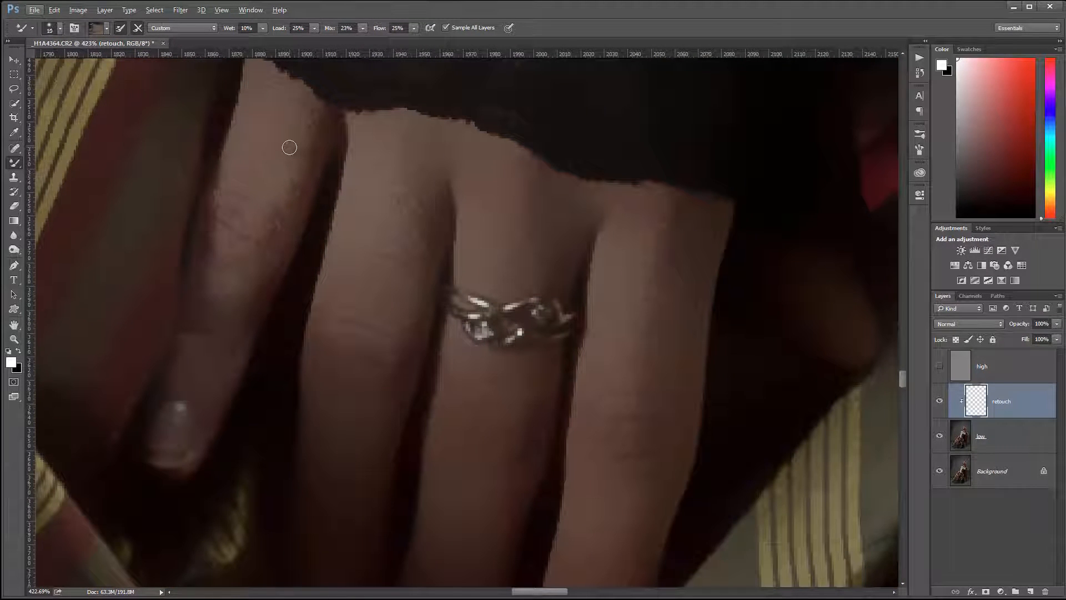
{"action": "left_click", "coordinate": [312, 111], "text": "alt"}
{"action": "mouse_move", "coordinate": [263, 146]}
{"action": "left_mouse_down"}
{"action": "mouse_move", "coordinate": [253, 112]}
{"action": "mouse_move", "coordinate": [235, 149]}
{"action": "left_mouse_up"}
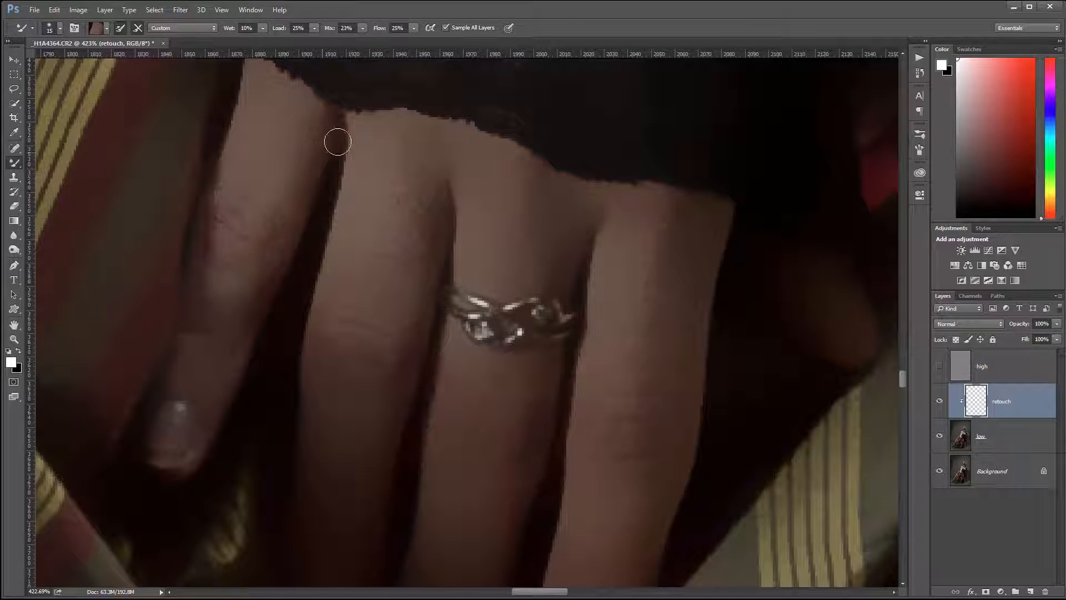
{"action": "left_click", "coordinate": [327, 145], "text": "alt"}
{"action": "left_click", "coordinate": [201, 355], "text": "alt"}
{"action": "mouse_move", "coordinate": [198, 357]}
{"action": "left_mouse_down"}
{"action": "mouse_move", "coordinate": [220, 350]}
{"action": "mouse_move", "coordinate": [228, 327]}
{"action": "left_mouse_up"}
{"action": "left_click", "coordinate": [216, 292], "text": "alt"}
{"action": "left_click_drag", "start_coordinate": [211, 292], "coordinate": [236, 292]}
Smooth the skin at the base of the finger beside the little finger and below the ring on the ringed finger
{"action": "left_click", "coordinate": [395, 175], "text": "alt"}
{"action": "left_click_drag", "start_coordinate": [420, 189], "coordinate": [447, 196]}
{"action": "left_click", "coordinate": [436, 192], "text": "alt"}
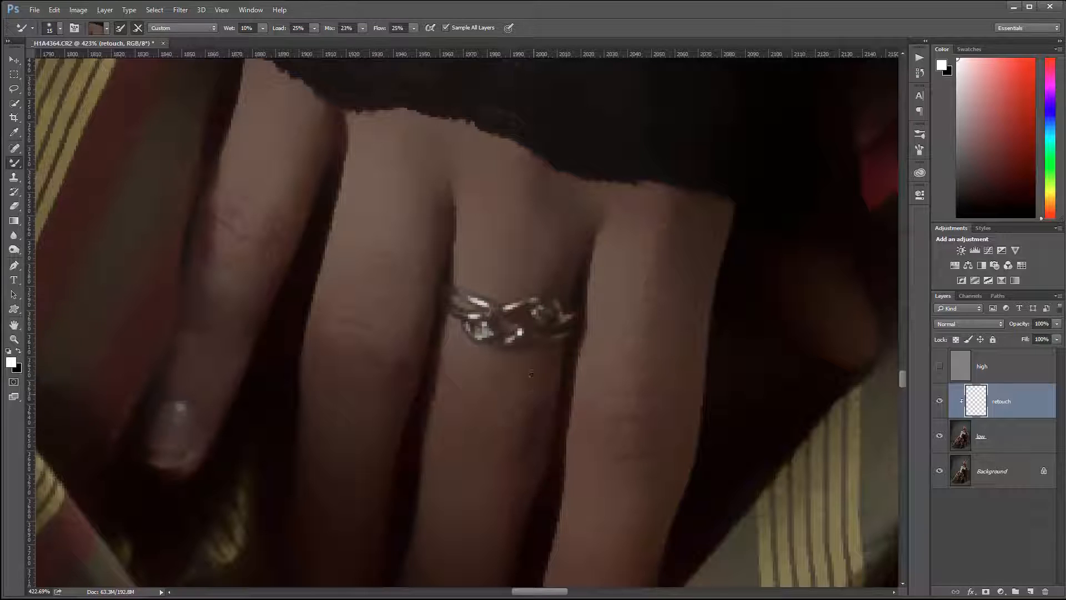
{"action": "left_click", "coordinate": [531, 375], "text": "alt"}
{"action": "left_click_drag", "start_coordinate": [528, 434], "coordinate": [514, 486]}
{"action": "left_click", "coordinate": [464, 370], "text": "alt"}
Even out the skin on the index finger, the shadowed thumb and the lower part of the ringed finger
{"action": "left_click", "coordinate": [622, 281], "text": "alt"}
{"action": "left_click", "coordinate": [674, 276], "text": "alt"}
{"action": "left_click", "coordinate": [858, 340], "text": "alt"}
{"action": "left_click_drag", "start_coordinate": [634, 509], "coordinate": [615, 259]}
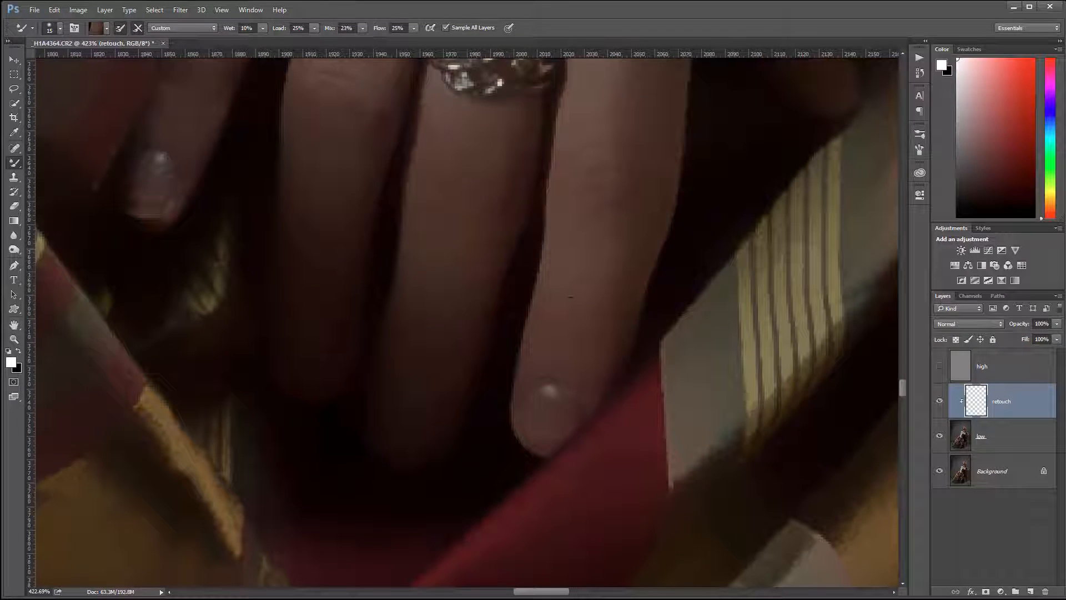
{"action": "left_click", "coordinate": [604, 285], "text": "alt"}
{"action": "left_click_drag", "start_coordinate": [421, 321], "coordinate": [440, 336]}
Inspect the hand, striped skirt fabric and white sleeve for harsh transitions that need blending
{"action": "left_click_drag", "start_coordinate": [299, 195], "coordinate": [448, 345]}
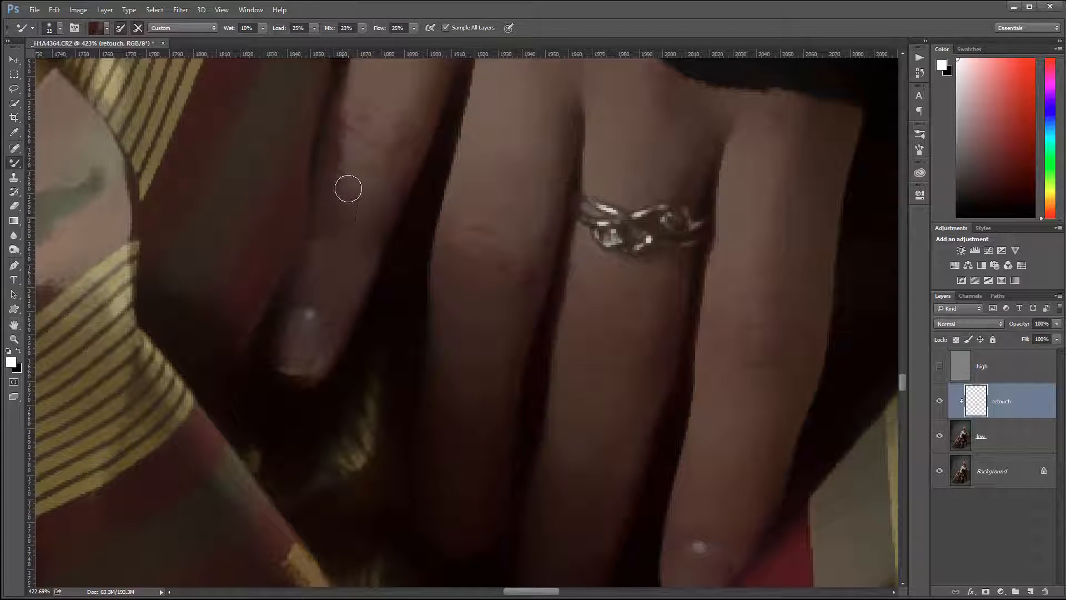
{"action": "left_click_drag", "start_coordinate": [593, 164], "coordinate": [627, 379]}
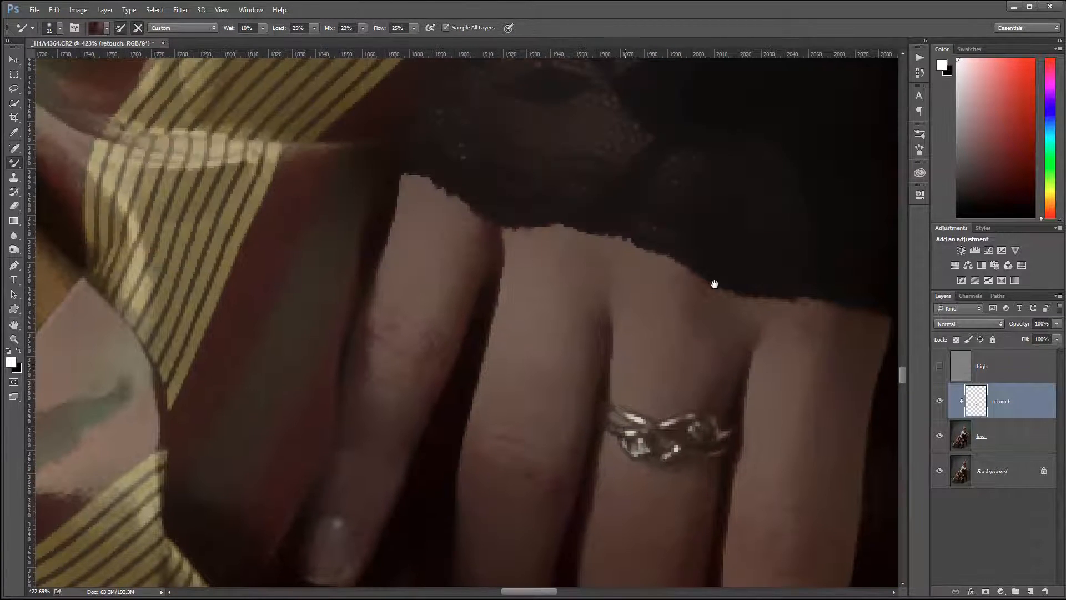
{"action": "left_click_drag", "start_coordinate": [715, 283], "coordinate": [222, 153]}
{"action": "left_click_drag", "start_coordinate": [794, 355], "coordinate": [567, 298]}
{"action": "left_click_drag", "start_coordinate": [615, 374], "coordinate": [661, 555]}
{"action": "left_click_drag", "start_coordinate": [307, 141], "coordinate": [722, 411]}
{"action": "left_click_drag", "start_coordinate": [333, 178], "coordinate": [738, 289]}
{"action": "left_click_drag", "start_coordinate": [239, 236], "coordinate": [627, 334]}
{"action": "left_click_drag", "start_coordinate": [295, 244], "coordinate": [556, 300]}
{"action": "left_click_drag", "start_coordinate": [407, 288], "coordinate": [611, 377]}
{"action": "left_click_drag", "start_coordinate": [486, 324], "coordinate": [565, 370]}
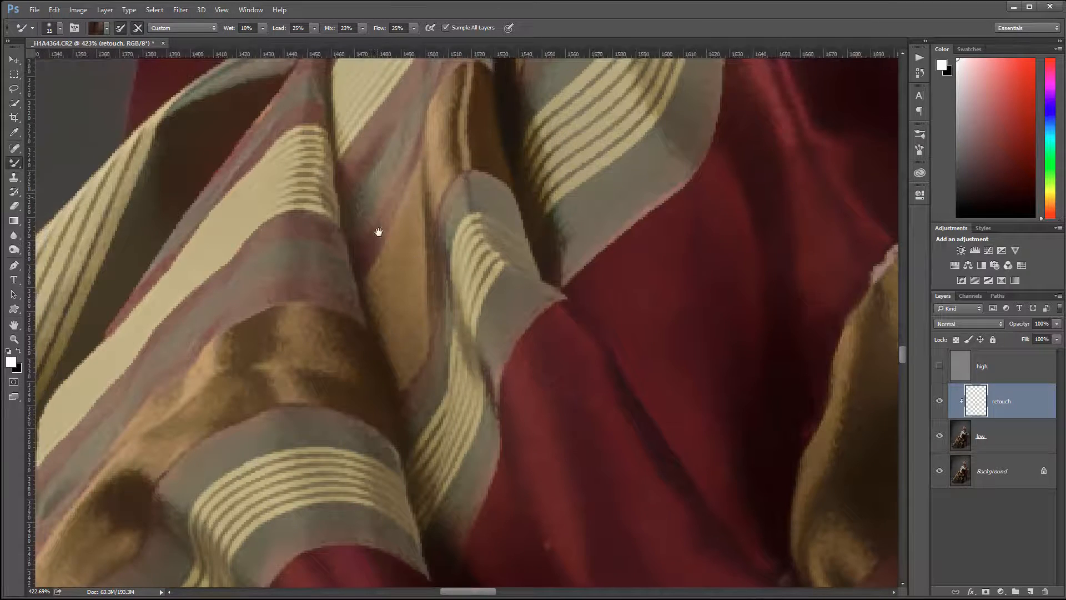
{"action": "left_click_drag", "start_coordinate": [472, 73], "coordinate": [525, 334]}
{"action": "left_click_drag", "start_coordinate": [500, 253], "coordinate": [482, 417]}
{"action": "left_click_drag", "start_coordinate": [512, 143], "coordinate": [498, 441]}
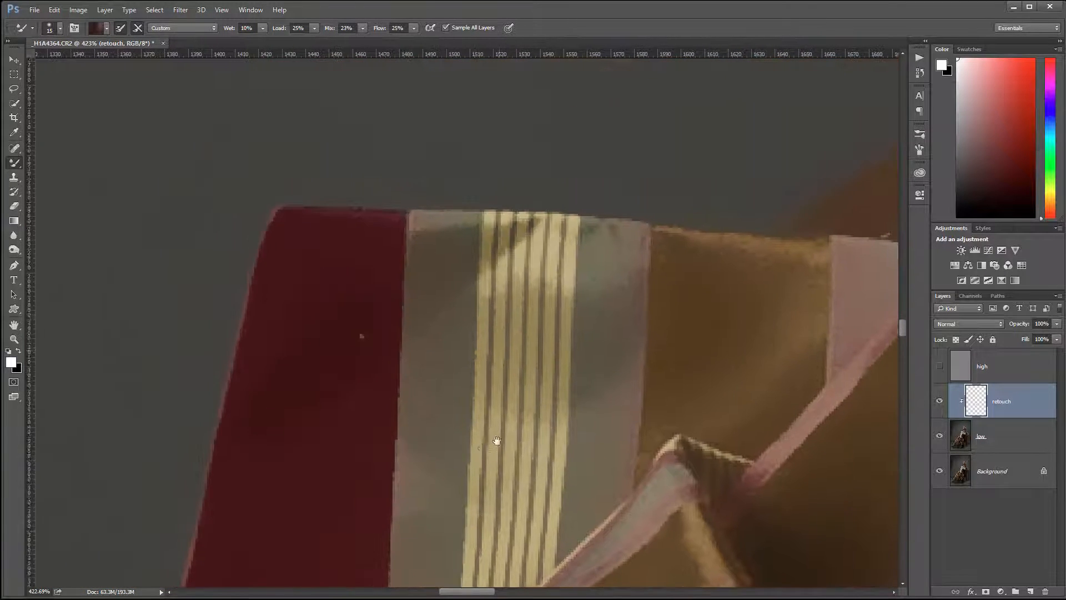
{"action": "left_click_drag", "start_coordinate": [473, 122], "coordinate": [434, 326]}
{"action": "left_click_drag", "start_coordinate": [677, 277], "coordinate": [143, 267]}
{"action": "left_click_drag", "start_coordinate": [833, 306], "coordinate": [420, 254]}
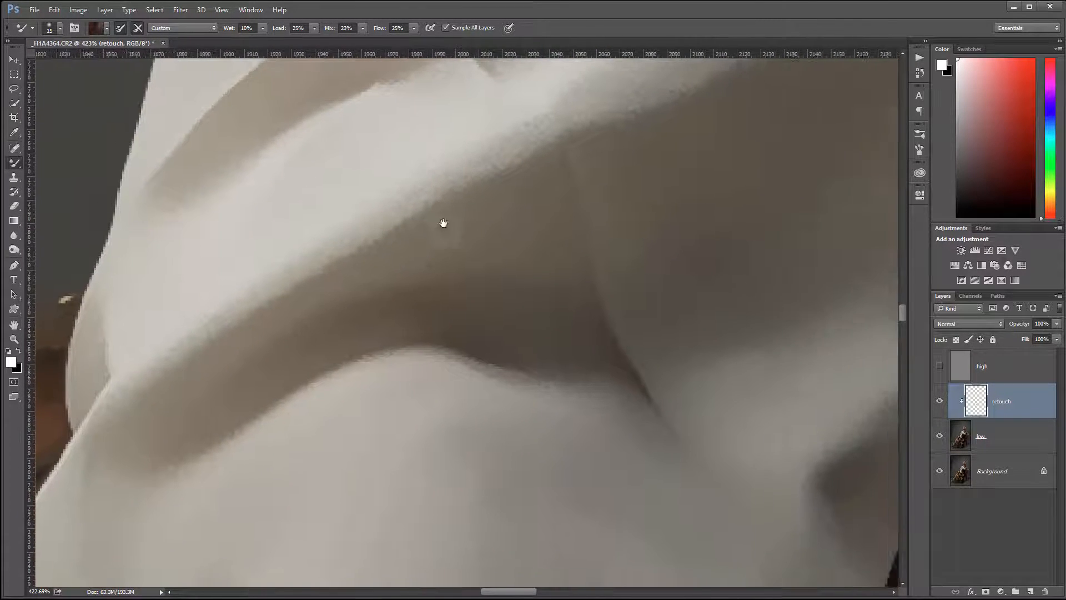
Blend away the hard horizontal crease near the outer edge of the white sleeve with a size 35 brush
{"action": "left_click_drag", "start_coordinate": [466, 281], "coordinate": [502, 524]}
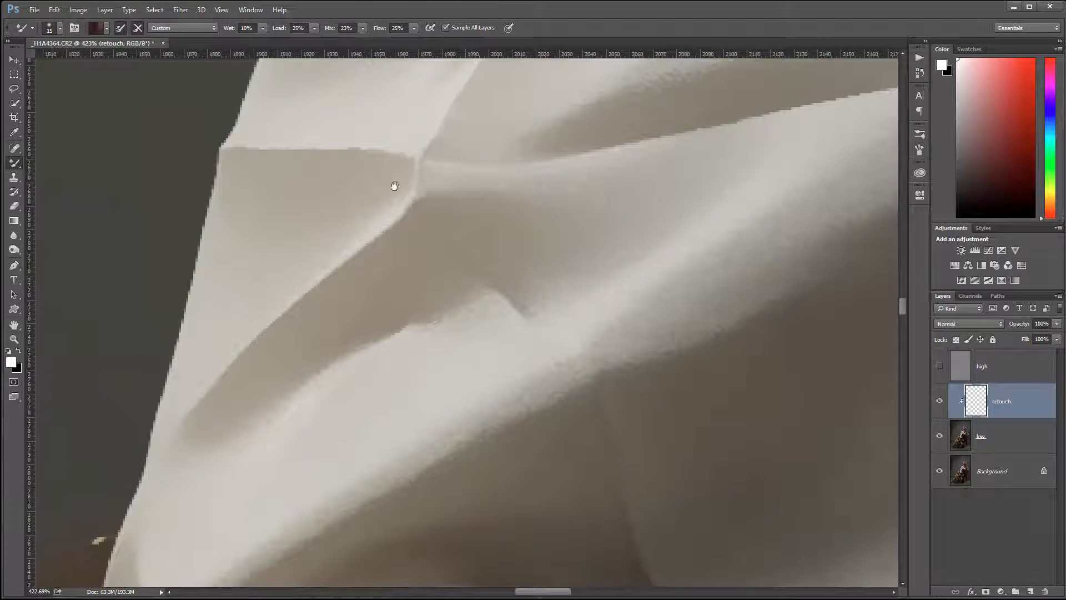
{"action": "left_click_drag", "start_coordinate": [516, 162], "coordinate": [509, 326]}
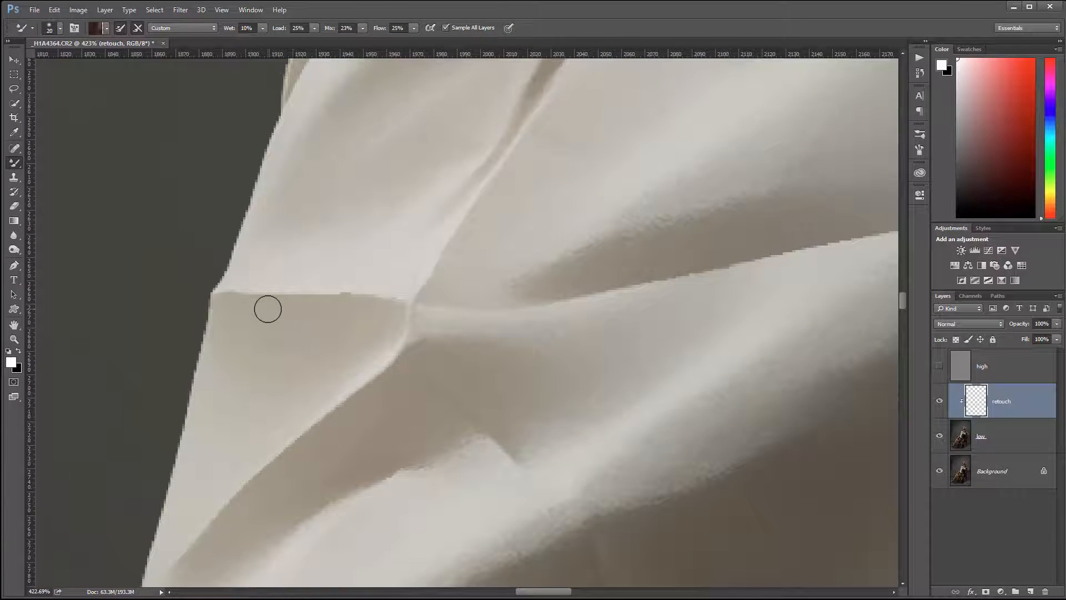
{"action": "key", "text": "bracketright"}
{"action": "left_click", "coordinate": [270, 283], "text": "alt"}
{"action": "mouse_move", "coordinate": [248, 281]}
{"action": "left_mouse_down"}
{"action": "mouse_move", "coordinate": [270, 264]}
{"action": "mouse_move", "coordinate": [285, 292]}
{"action": "mouse_move", "coordinate": [309, 291]}
{"action": "mouse_move", "coordinate": [352, 266]}
{"action": "mouse_move", "coordinate": [364, 309]}
{"action": "mouse_move", "coordinate": [295, 350]}
{"action": "mouse_move", "coordinate": [303, 344]}
{"action": "left_mouse_up"}
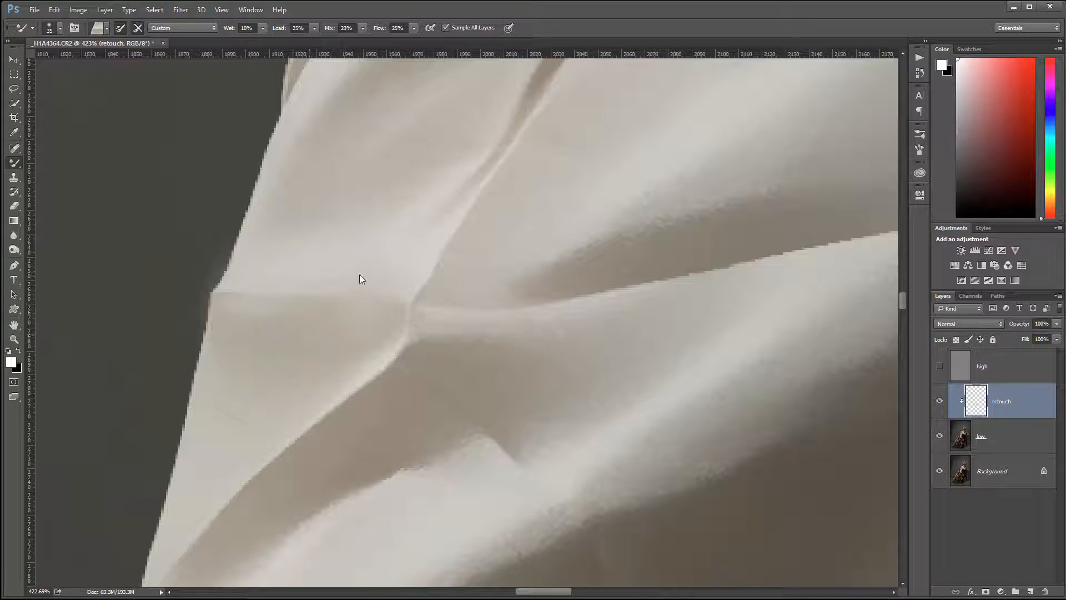
{"action": "mouse_move", "coordinate": [359, 275]}
{"action": "left_mouse_down"}
{"action": "mouse_move", "coordinate": [337, 303]}
{"action": "mouse_move", "coordinate": [263, 280]}
{"action": "mouse_move", "coordinate": [278, 316]}
{"action": "mouse_move", "coordinate": [338, 240]}
{"action": "left_mouse_up"}
{"action": "left_click", "coordinate": [286, 322], "text": "alt"}
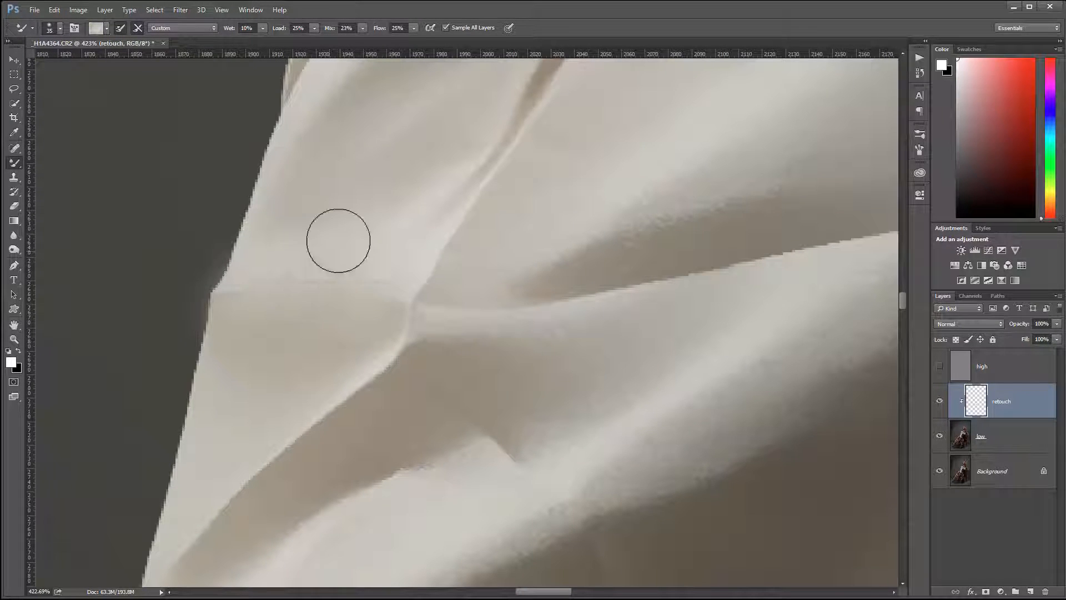
{"action": "left_click_drag", "start_coordinate": [245, 314], "coordinate": [302, 314]}
{"action": "mouse_move", "coordinate": [395, 269]}
{"action": "left_mouse_down"}
{"action": "mouse_move", "coordinate": [384, 309]}
{"action": "mouse_move", "coordinate": [366, 310]}
{"action": "mouse_move", "coordinate": [376, 302]}
{"action": "mouse_move", "coordinate": [354, 286]}
{"action": "mouse_move", "coordinate": [264, 311]}
{"action": "mouse_move", "coordinate": [255, 286]}
{"action": "mouse_move", "coordinate": [245, 328]}
{"action": "left_mouse_up"}
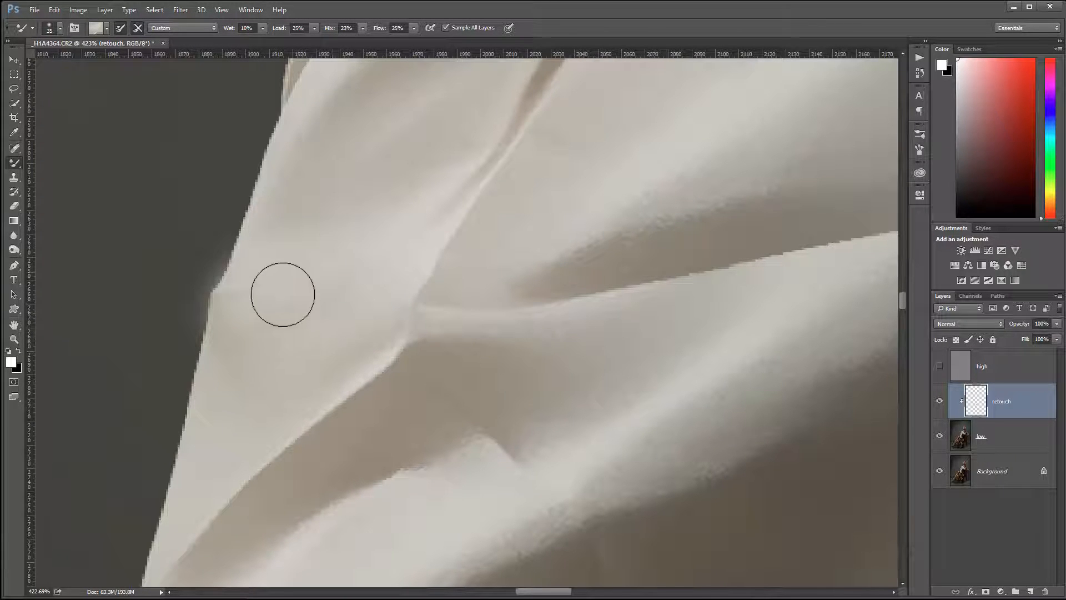
Soften the hard lower edge of the long shadowed fold across the white sleeve
{"action": "left_click_drag", "start_coordinate": [662, 361], "coordinate": [531, 430]}
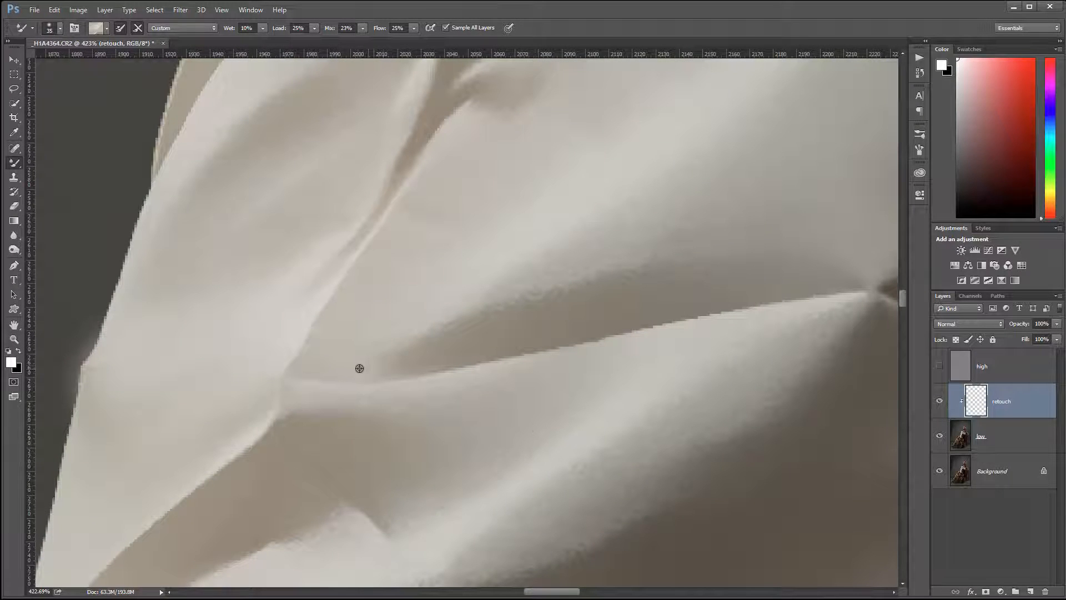
{"action": "mouse_move", "coordinate": [339, 394]}
{"action": "left_mouse_down"}
{"action": "mouse_move", "coordinate": [307, 385]}
{"action": "mouse_move", "coordinate": [367, 355]}
{"action": "mouse_move", "coordinate": [512, 342]}
{"action": "mouse_move", "coordinate": [488, 352]}
{"action": "mouse_move", "coordinate": [676, 311]}
{"action": "left_mouse_up"}
{"action": "left_click", "coordinate": [429, 341], "text": "alt"}
{"action": "left_click_drag", "start_coordinate": [732, 367], "coordinate": [574, 418]}
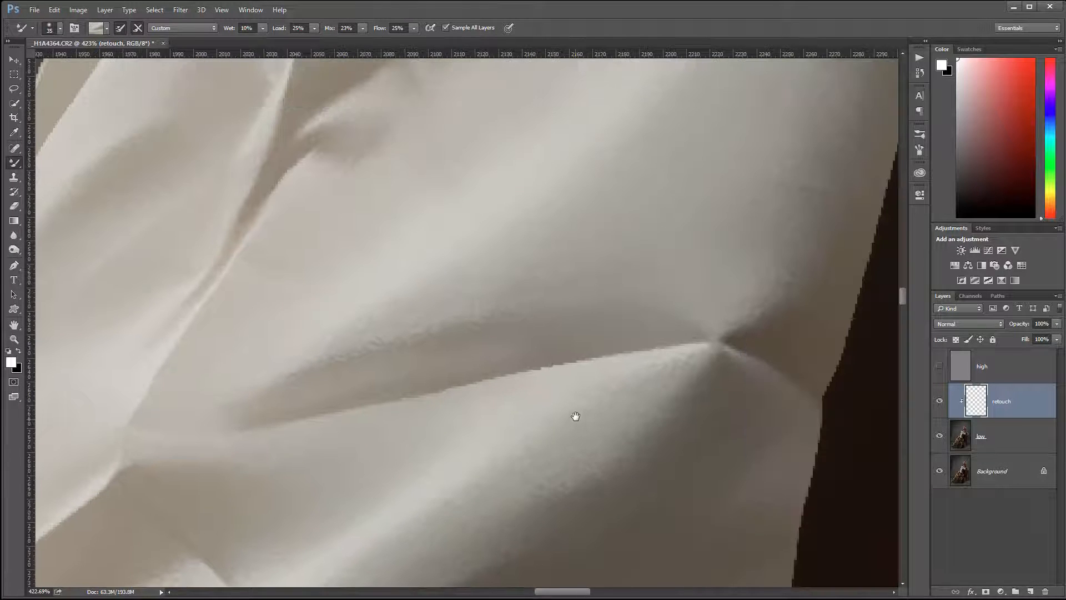
{"action": "key", "text": "alt"}
{"action": "left_click", "coordinate": [453, 384], "text": "alt"}
{"action": "mouse_move", "coordinate": [467, 381]}
{"action": "left_mouse_down"}
{"action": "mouse_move", "coordinate": [650, 345]}
{"action": "mouse_move", "coordinate": [757, 357]}
{"action": "mouse_move", "coordinate": [719, 341]}
{"action": "mouse_move", "coordinate": [749, 332]}
{"action": "left_mouse_up"}
{"action": "left_click_drag", "start_coordinate": [504, 367], "coordinate": [613, 358]}
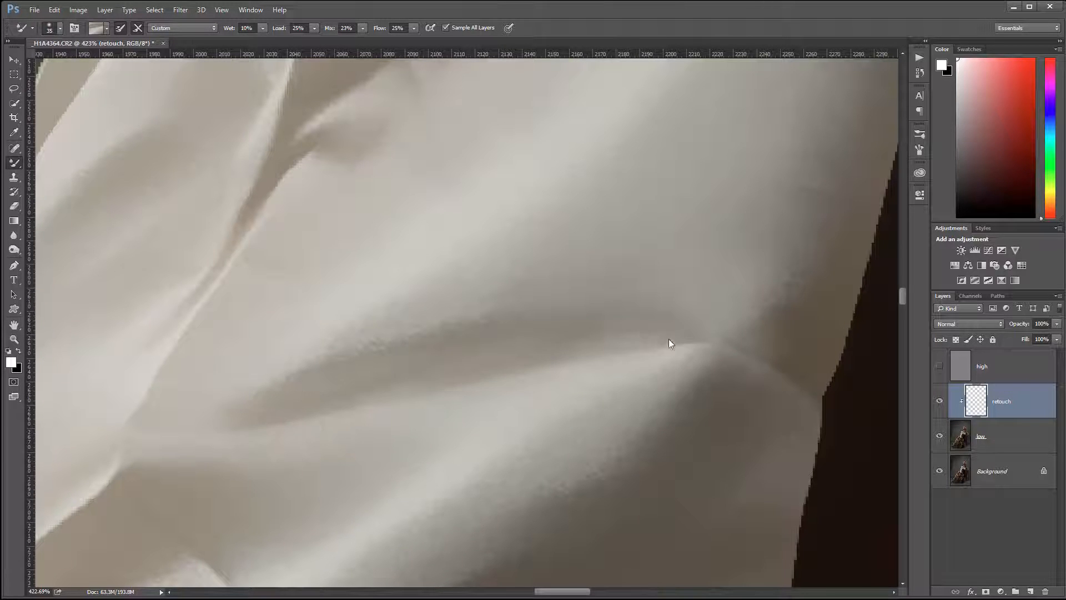
Blend the pinched crease where the long fold meets the sleeve's dark-side edge and smooth the surrounding highlights and shadows
{"action": "mouse_move", "coordinate": [722, 315]}
{"action": "left_mouse_down"}
{"action": "mouse_move", "coordinate": [696, 378]}
{"action": "mouse_move", "coordinate": [733, 334]}
{"action": "mouse_move", "coordinate": [767, 366]}
{"action": "mouse_move", "coordinate": [799, 306]}
{"action": "mouse_move", "coordinate": [754, 408]}
{"action": "mouse_move", "coordinate": [770, 379]}
{"action": "mouse_move", "coordinate": [800, 377]}
{"action": "left_mouse_up"}
{"action": "left_click", "coordinate": [788, 461], "text": "alt"}
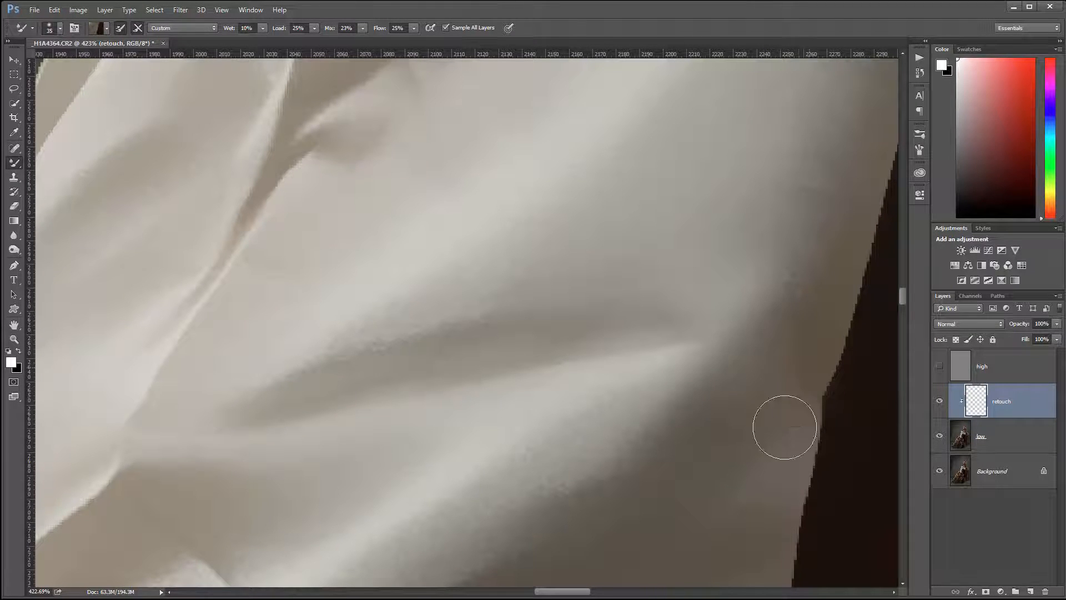
{"action": "left_click", "coordinate": [616, 390], "text": "alt"}
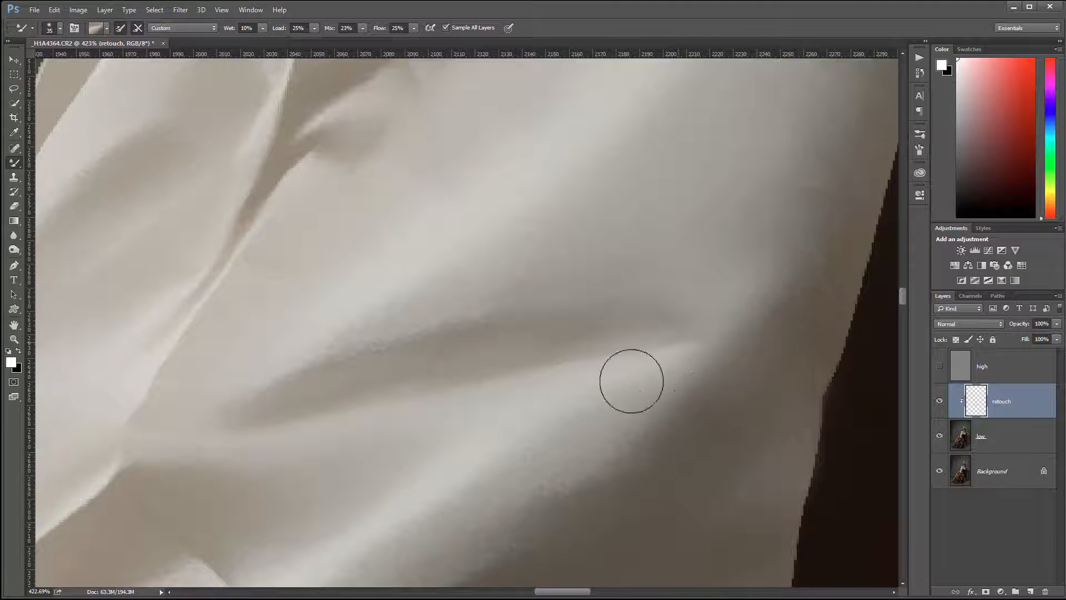
{"action": "left_click", "coordinate": [738, 261], "text": "alt"}
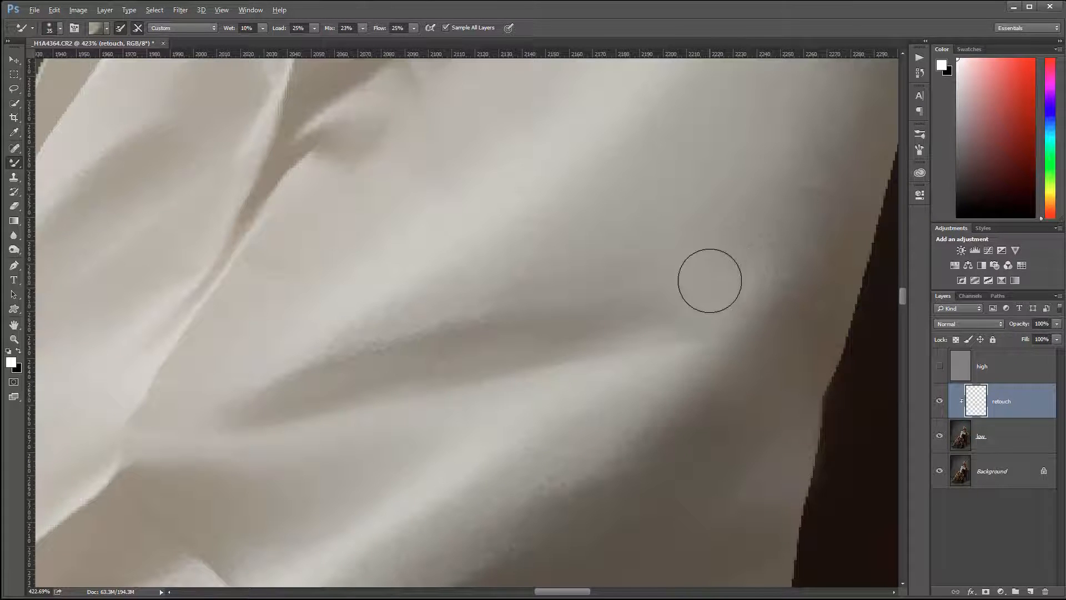
{"action": "mouse_move", "coordinate": [710, 281]}
{"action": "left_mouse_down"}
{"action": "mouse_move", "coordinate": [625, 416]}
{"action": "mouse_move", "coordinate": [682, 349]}
{"action": "mouse_move", "coordinate": [626, 394]}
{"action": "mouse_move", "coordinate": [611, 423]}
{"action": "mouse_move", "coordinate": [543, 471]}
{"action": "left_mouse_up"}
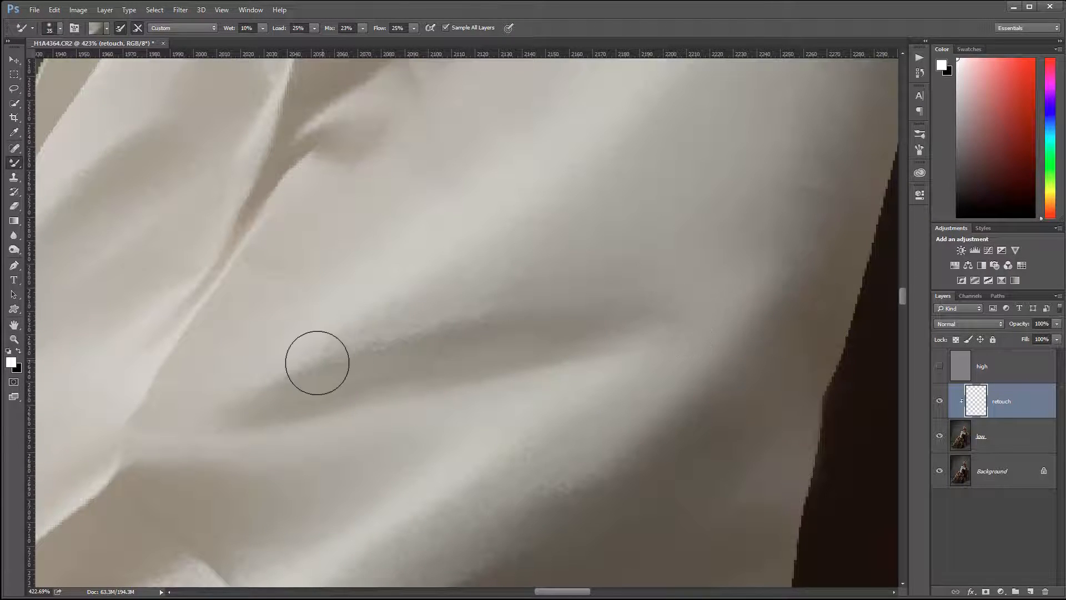
Soften the upper edge of the shadowed fold and the hard diagonal crease running toward the lower sleeve's outer edge
{"action": "left_click_drag", "start_coordinate": [276, 293], "coordinate": [602, 122]}
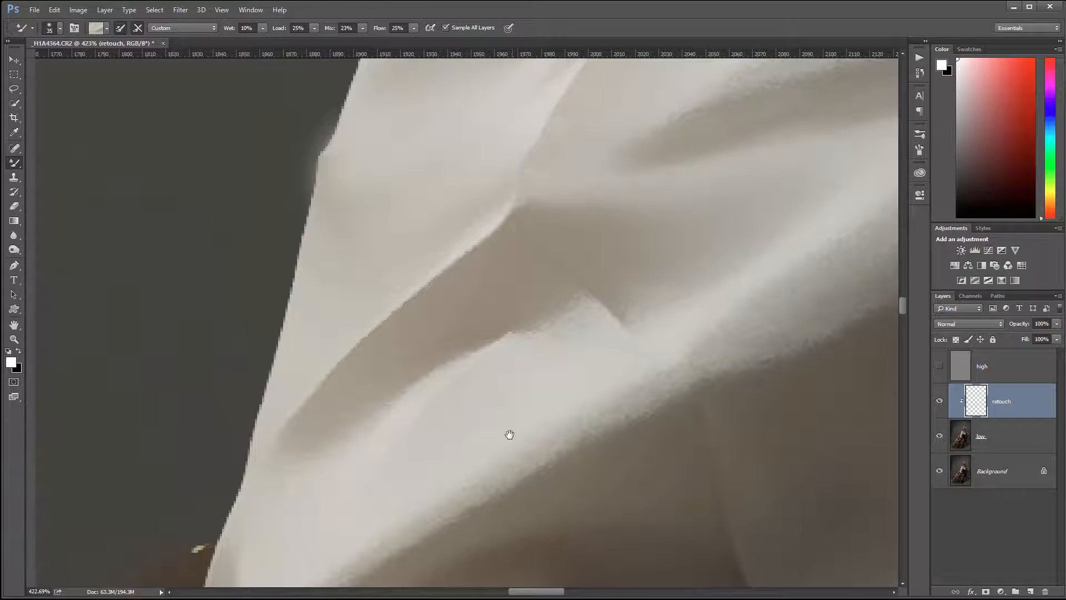
{"action": "left_click_drag", "start_coordinate": [509, 435], "coordinate": [505, 439]}
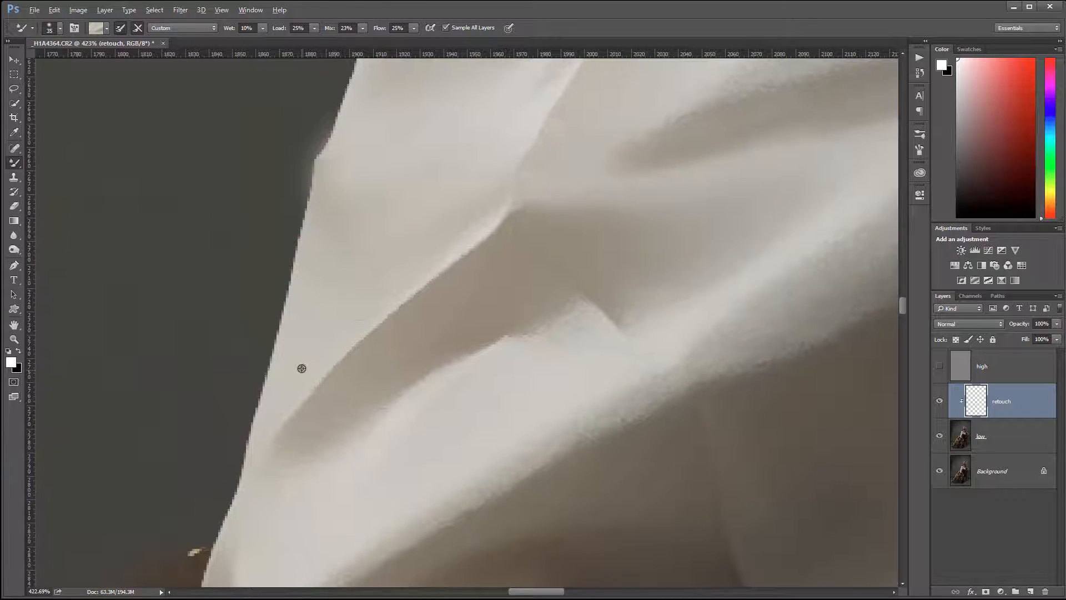
{"action": "left_click", "coordinate": [289, 398], "text": "alt"}
{"action": "mouse_move", "coordinate": [282, 428]}
{"action": "left_mouse_down"}
{"action": "mouse_move", "coordinate": [308, 391]}
{"action": "mouse_move", "coordinate": [272, 409]}
{"action": "mouse_move", "coordinate": [356, 317]}
{"action": "mouse_move", "coordinate": [387, 296]}
{"action": "mouse_move", "coordinate": [364, 313]}
{"action": "mouse_move", "coordinate": [384, 307]}
{"action": "mouse_move", "coordinate": [515, 186]}
{"action": "mouse_move", "coordinate": [508, 238]}
{"action": "mouse_move", "coordinate": [489, 257]}
{"action": "mouse_move", "coordinate": [404, 311]}
{"action": "mouse_move", "coordinate": [449, 273]}
{"action": "mouse_move", "coordinate": [427, 289]}
{"action": "mouse_move", "coordinate": [363, 364]}
{"action": "mouse_move", "coordinate": [388, 341]}
{"action": "mouse_move", "coordinate": [362, 332]}
{"action": "mouse_move", "coordinate": [290, 397]}
{"action": "left_mouse_up"}
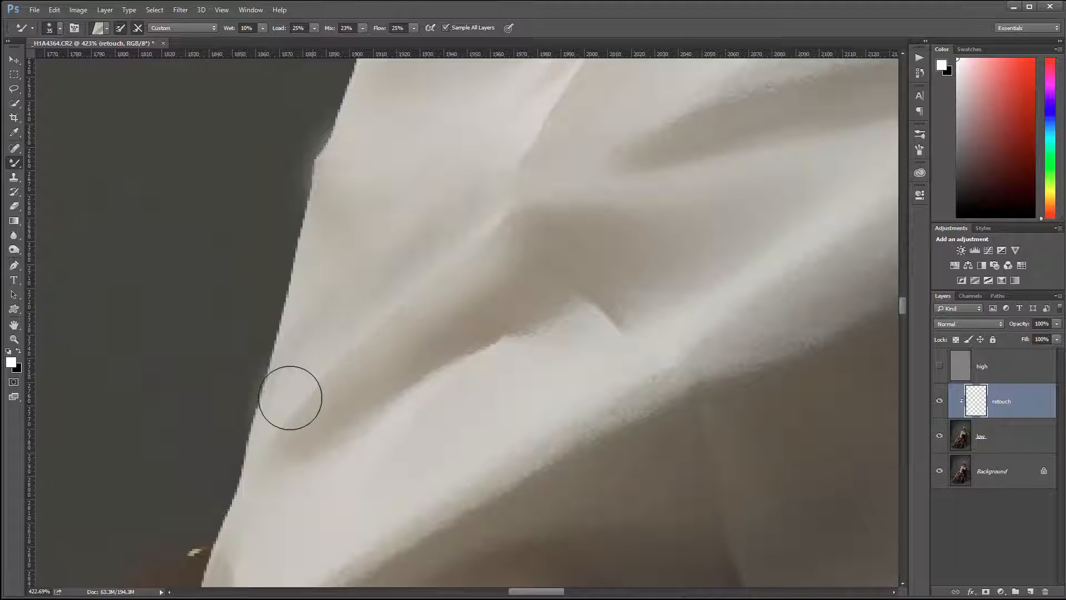
{"action": "mouse_move", "coordinate": [340, 366]}
{"action": "left_mouse_down"}
{"action": "mouse_move", "coordinate": [262, 459]}
{"action": "mouse_move", "coordinate": [361, 402]}
{"action": "mouse_move", "coordinate": [422, 383]}
{"action": "mouse_move", "coordinate": [465, 342]}
{"action": "mouse_move", "coordinate": [442, 281]}
{"action": "mouse_move", "coordinate": [374, 308]}
{"action": "mouse_move", "coordinate": [304, 406]}
{"action": "mouse_move", "coordinate": [437, 186]}
{"action": "mouse_move", "coordinate": [453, 227]}
{"action": "mouse_move", "coordinate": [513, 151]}
{"action": "mouse_move", "coordinate": [504, 216]}
{"action": "mouse_move", "coordinate": [598, 255]}
{"action": "mouse_move", "coordinate": [599, 277]}
{"action": "mouse_move", "coordinate": [636, 328]}
{"action": "mouse_move", "coordinate": [621, 329]}
{"action": "mouse_move", "coordinate": [658, 351]}
{"action": "mouse_move", "coordinate": [599, 250]}
{"action": "mouse_move", "coordinate": [587, 291]}
{"action": "mouse_move", "coordinate": [576, 284]}
{"action": "mouse_move", "coordinate": [607, 279]}
{"action": "mouse_move", "coordinate": [605, 312]}
{"action": "left_mouse_up"}
Blend the lower end of the narrow pinched crease into the surrounding white sleeve fabric
{"action": "mouse_move", "coordinate": [699, 231]}
{"action": "left_mouse_down"}
{"action": "mouse_move", "coordinate": [621, 459]}
{"action": "mouse_move", "coordinate": [613, 454]}
{"action": "left_mouse_up"}
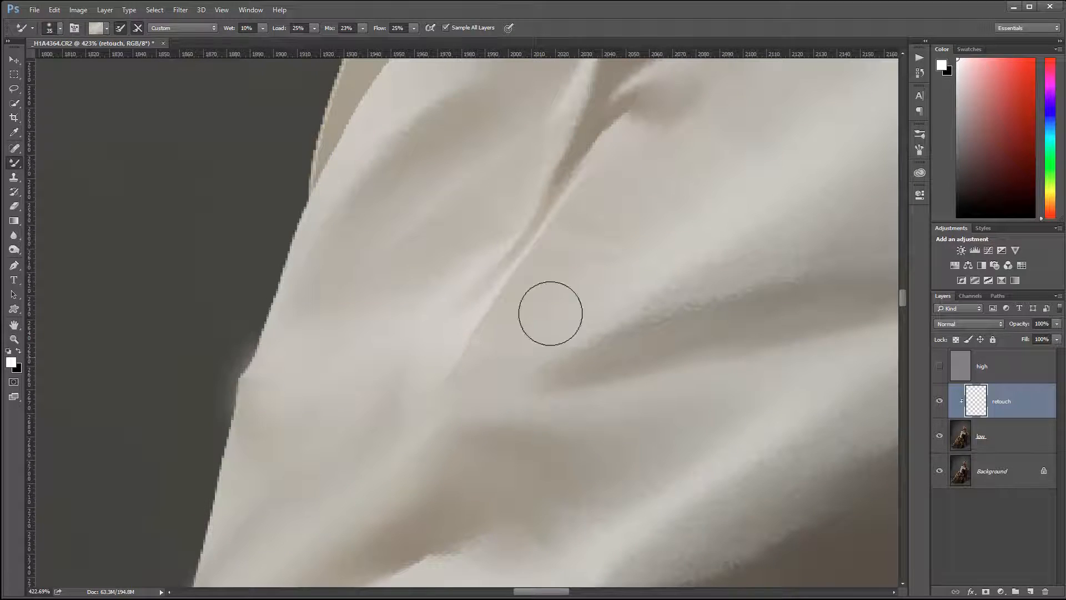
{"action": "mouse_move", "coordinate": [481, 345]}
{"action": "left_mouse_down"}
{"action": "mouse_move", "coordinate": [518, 251]}
{"action": "mouse_move", "coordinate": [481, 322]}
{"action": "left_mouse_up"}
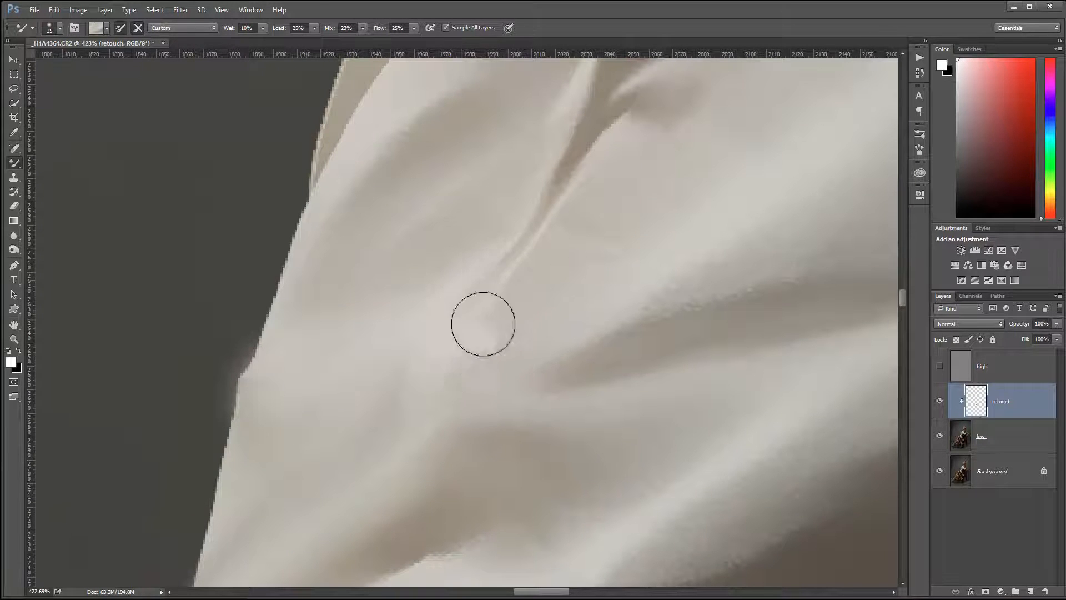
{"action": "left_click_drag", "start_coordinate": [645, 243], "coordinate": [607, 341]}
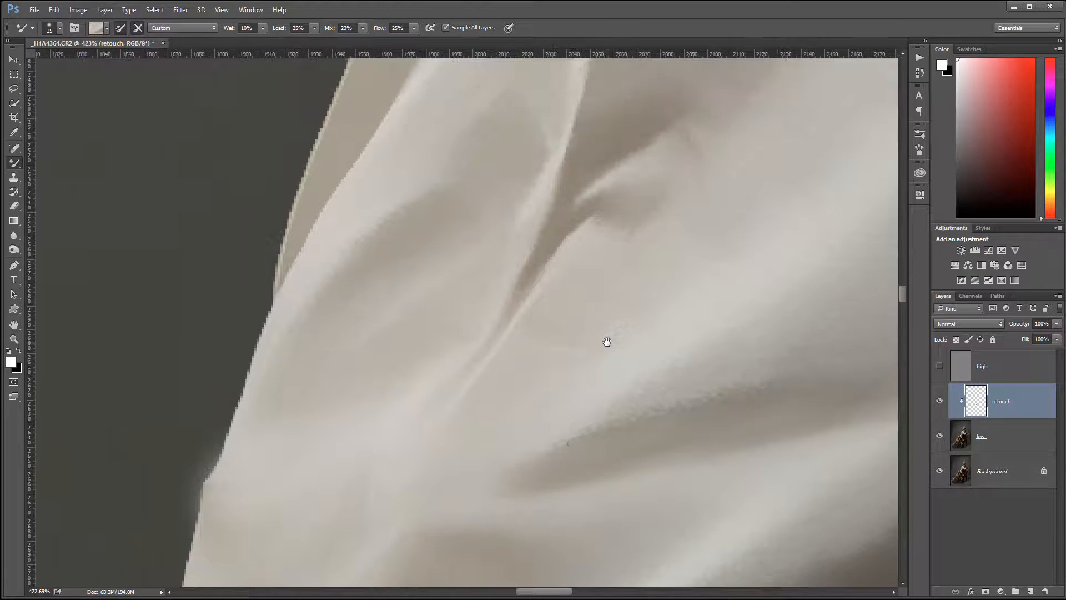
{"action": "left_click", "coordinate": [558, 300], "text": "alt"}
{"action": "mouse_move", "coordinate": [506, 363]}
{"action": "left_mouse_down"}
{"action": "mouse_move", "coordinate": [511, 341]}
{"action": "mouse_move", "coordinate": [461, 374]}
{"action": "mouse_move", "coordinate": [521, 335]}
{"action": "mouse_move", "coordinate": [556, 340]}
{"action": "left_mouse_up"}
{"action": "left_click", "coordinate": [548, 381], "text": "alt"}
Smooth the shadowed folds between the pinched crease and the sleeve's outer edge
{"action": "left_click_drag", "start_coordinate": [766, 145], "coordinate": [555, 389]}
{"action": "left_click_drag", "start_coordinate": [608, 317], "coordinate": [772, 77]}
{"action": "left_click", "coordinate": [388, 216], "text": "alt"}
{"action": "mouse_move", "coordinate": [380, 230]}
{"action": "left_mouse_down"}
{"action": "mouse_move", "coordinate": [354, 256]}
{"action": "mouse_move", "coordinate": [348, 300]}
{"action": "mouse_move", "coordinate": [318, 260]}
{"action": "left_mouse_up"}
{"action": "left_click", "coordinate": [323, 175], "text": "alt"}
{"action": "mouse_move", "coordinate": [348, 205]}
{"action": "left_mouse_down"}
{"action": "mouse_move", "coordinate": [333, 259]}
{"action": "mouse_move", "coordinate": [349, 305]}
{"action": "left_mouse_up"}
{"action": "left_click", "coordinate": [196, 305], "text": "alt"}
{"action": "mouse_move", "coordinate": [347, 220]}
{"action": "left_mouse_down"}
{"action": "mouse_move", "coordinate": [359, 262]}
{"action": "mouse_move", "coordinate": [324, 361]}
{"action": "left_mouse_up"}
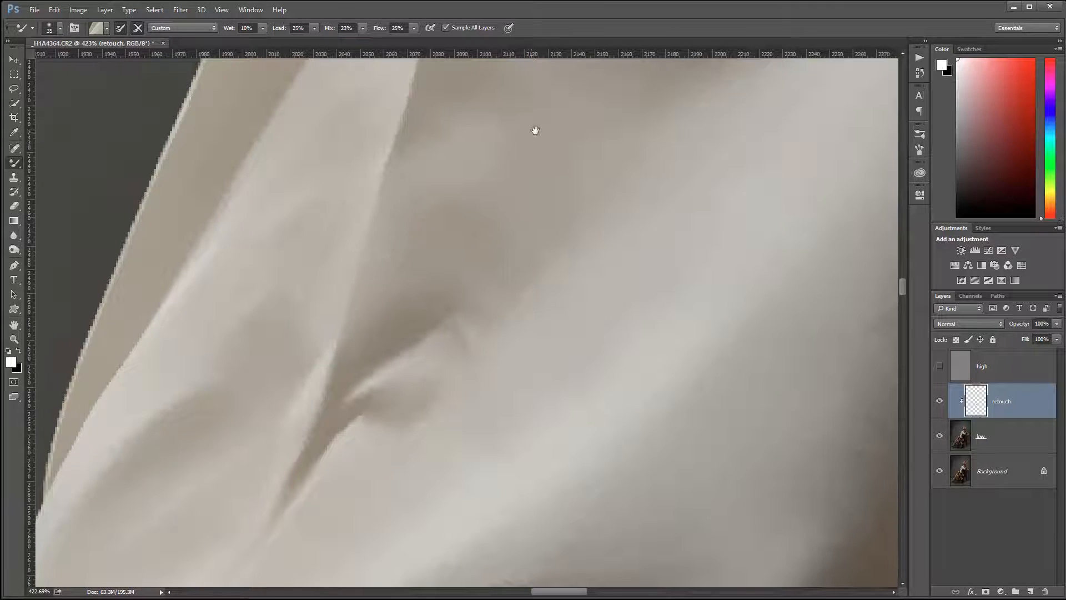
Blend the thin crease above the pinch and the pointed highlight beneath the upper sleeve's shadow edge
{"action": "left_click_drag", "start_coordinate": [533, 128], "coordinate": [586, 321]}
{"action": "mouse_move", "coordinate": [459, 268]}
{"action": "left_mouse_down"}
{"action": "mouse_move", "coordinate": [450, 234]}
{"action": "mouse_move", "coordinate": [471, 222]}
{"action": "mouse_move", "coordinate": [452, 264]}
{"action": "mouse_move", "coordinate": [481, 288]}
{"action": "mouse_move", "coordinate": [514, 291]}
{"action": "mouse_move", "coordinate": [493, 352]}
{"action": "mouse_move", "coordinate": [462, 169]}
{"action": "mouse_move", "coordinate": [487, 128]}
{"action": "mouse_move", "coordinate": [517, 135]}
{"action": "mouse_move", "coordinate": [478, 210]}
{"action": "mouse_move", "coordinate": [447, 331]}
{"action": "mouse_move", "coordinate": [439, 488]}
{"action": "mouse_move", "coordinate": [392, 519]}
{"action": "mouse_move", "coordinate": [459, 219]}
{"action": "mouse_move", "coordinate": [494, 174]}
{"action": "left_mouse_up"}
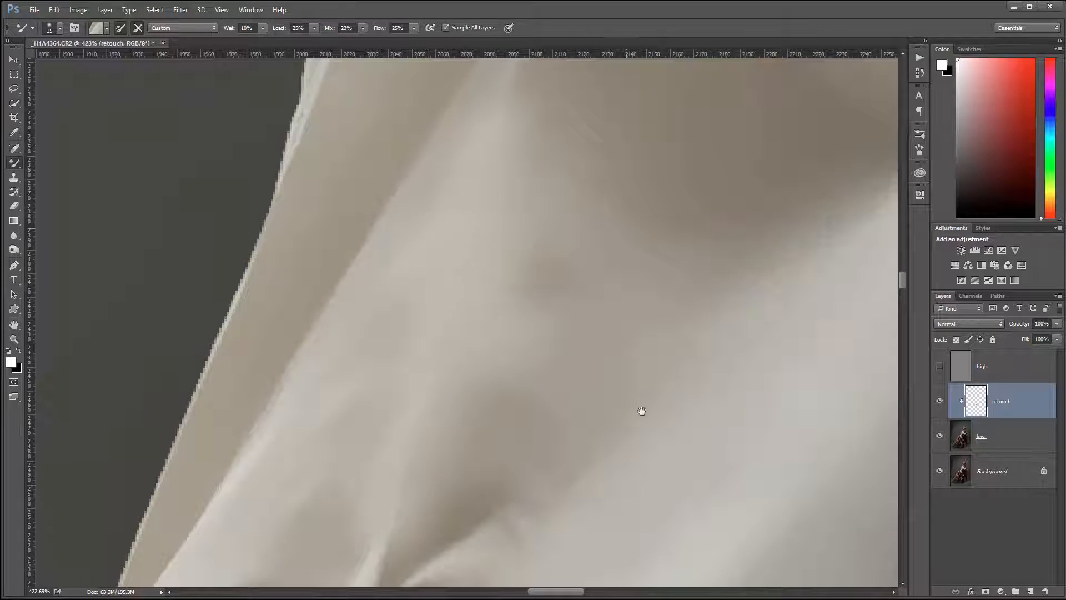
{"action": "left_click_drag", "start_coordinate": [622, 285], "coordinate": [641, 424]}
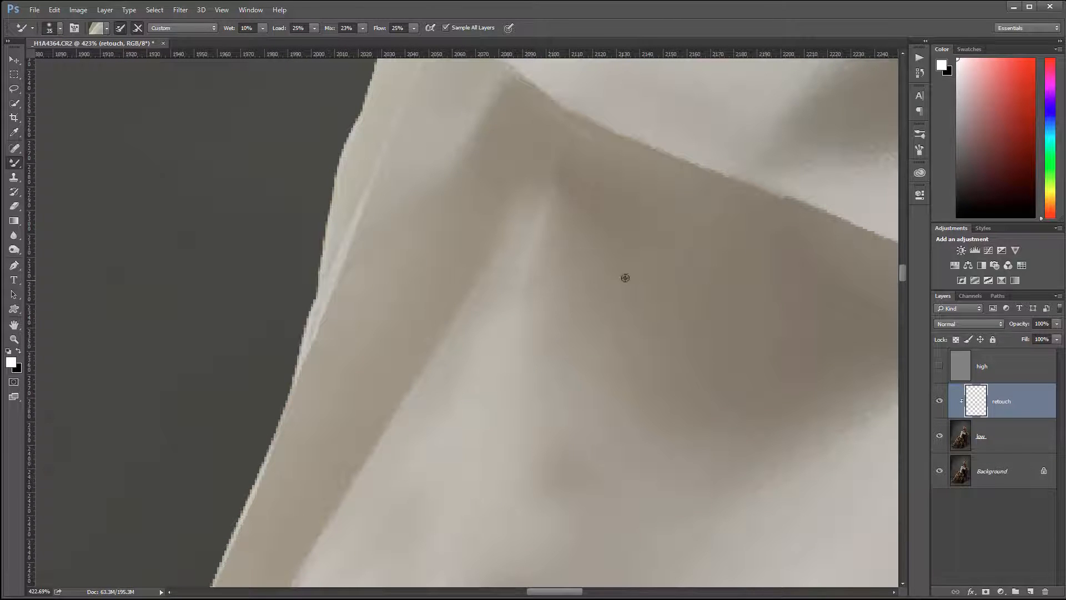
{"action": "left_click", "coordinate": [542, 180], "text": "alt"}
{"action": "left_click_drag", "start_coordinate": [559, 192], "coordinate": [549, 219]}
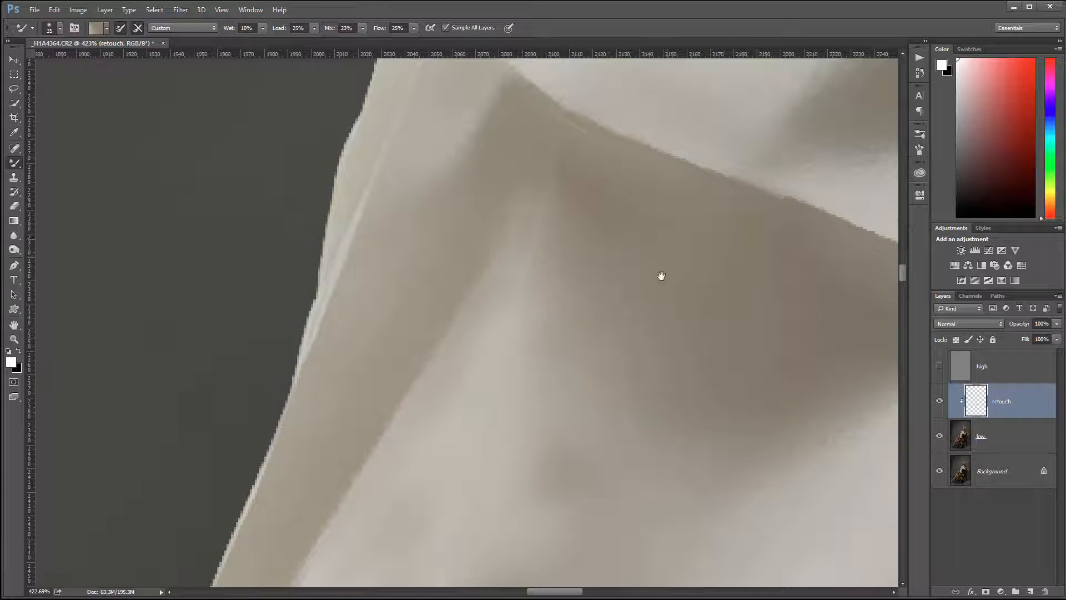
Reduce the brush size to 9 and blend the thin bright lines along the upper sleeve's outer edge
{"action": "left_click_drag", "start_coordinate": [661, 279], "coordinate": [753, 250]}
{"action": "key", "text": "bracketleft"}
{"action": "key", "text": "bracketleft"}
{"action": "key", "text": "bracketleft"}
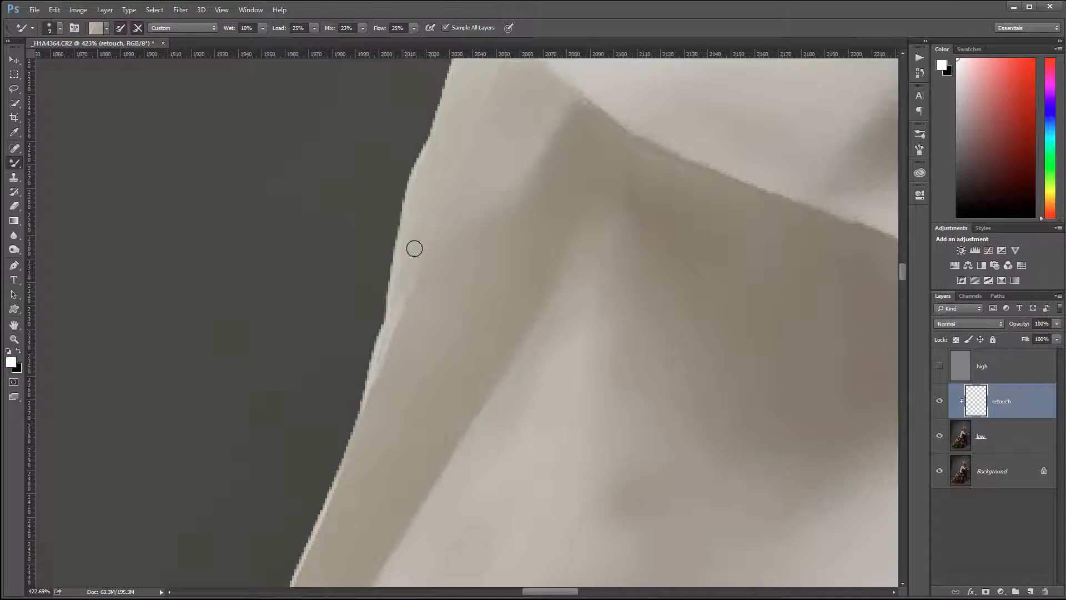
{"action": "left_click_drag", "start_coordinate": [536, 245], "coordinate": [476, 389]}
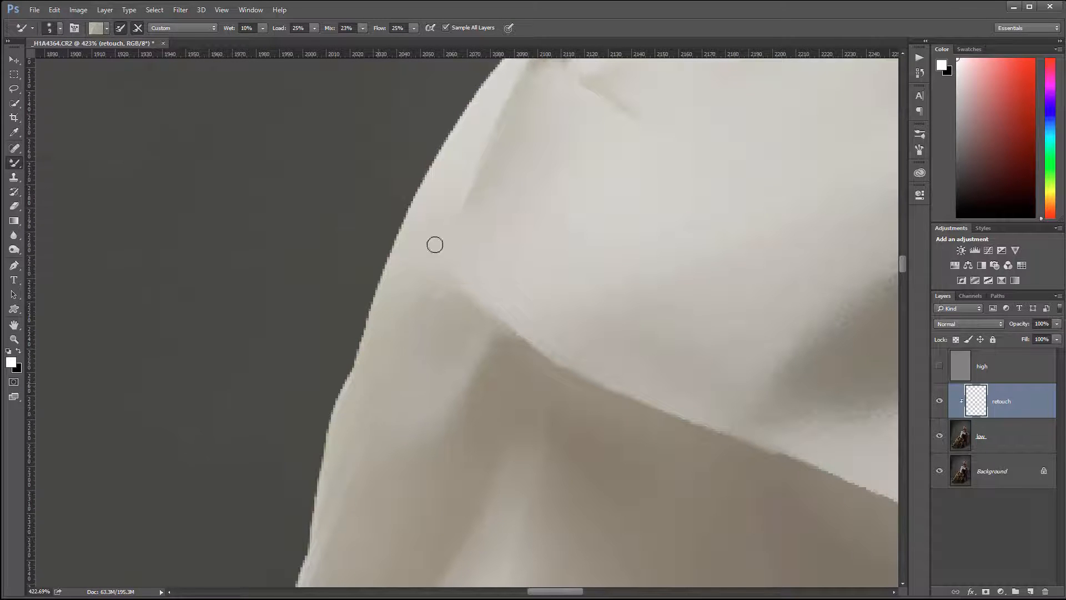
{"action": "mouse_move", "coordinate": [650, 456]}
{"action": "left_mouse_down"}
{"action": "mouse_move", "coordinate": [414, 336]}
{"action": "mouse_move", "coordinate": [410, 351]}
{"action": "left_mouse_up"}
Enlarge the brush to size 35 and blend the hard diagonal shadow edge across the upper sleeve
{"action": "scroll", "coordinate": [401, 282], "scroll_direction": "down", "scroll_amount": 5}
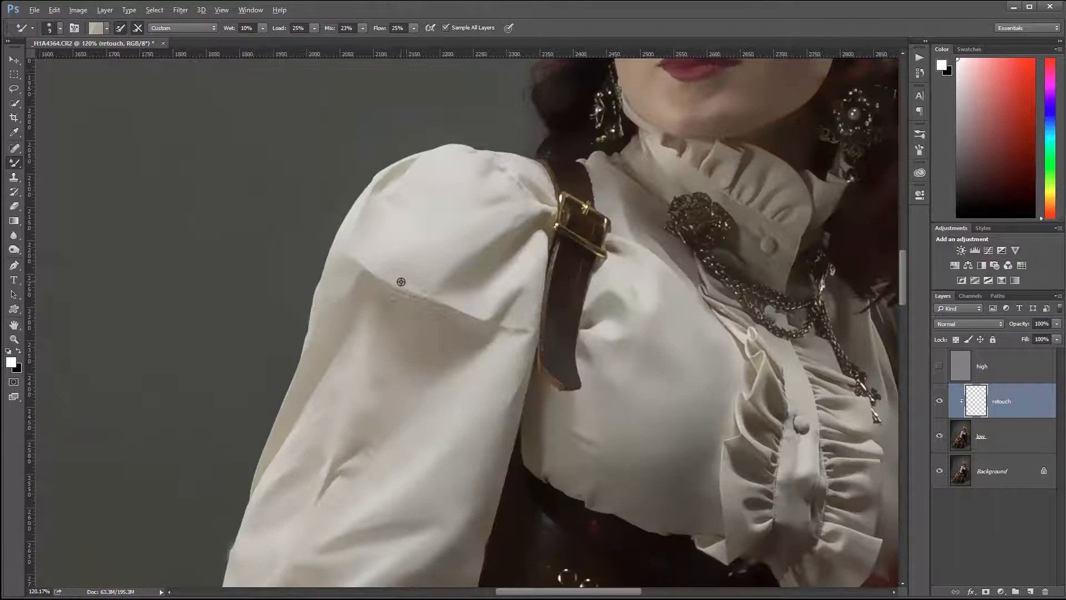
{"action": "scroll", "coordinate": [378, 276], "scroll_direction": "up", "scroll_amount": 4}
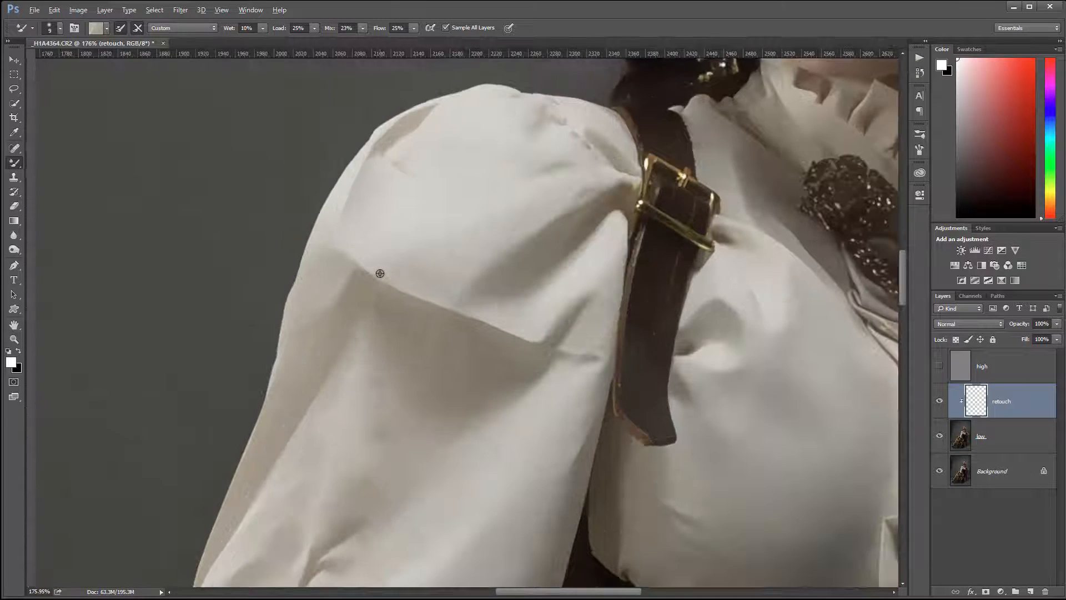
{"action": "scroll", "coordinate": [380, 273], "scroll_direction": "up", "scroll_amount": 1}
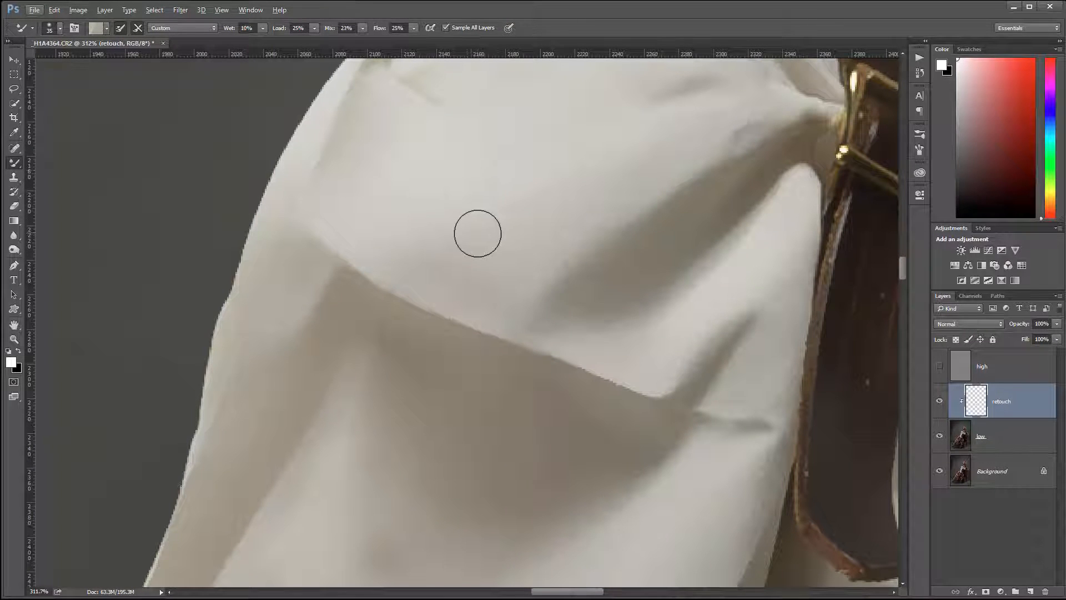
{"action": "key", "text": "]"}
{"action": "left_click", "coordinate": [349, 221], "text": "alt"}
{"action": "mouse_move", "coordinate": [355, 258]}
{"action": "left_mouse_down"}
{"action": "mouse_move", "coordinate": [415, 282]}
{"action": "mouse_move", "coordinate": [337, 249]}
{"action": "mouse_move", "coordinate": [469, 317]}
{"action": "mouse_move", "coordinate": [525, 316]}
{"action": "left_mouse_up"}
{"action": "mouse_move", "coordinate": [507, 257]}
{"action": "left_mouse_down"}
{"action": "mouse_move", "coordinate": [440, 309]}
{"action": "mouse_move", "coordinate": [540, 370]}
{"action": "mouse_move", "coordinate": [606, 385]}
{"action": "mouse_move", "coordinate": [562, 368]}
{"action": "mouse_move", "coordinate": [613, 363]}
{"action": "mouse_move", "coordinate": [603, 386]}
{"action": "mouse_move", "coordinate": [638, 387]}
{"action": "mouse_move", "coordinate": [693, 329]}
{"action": "left_mouse_up"}
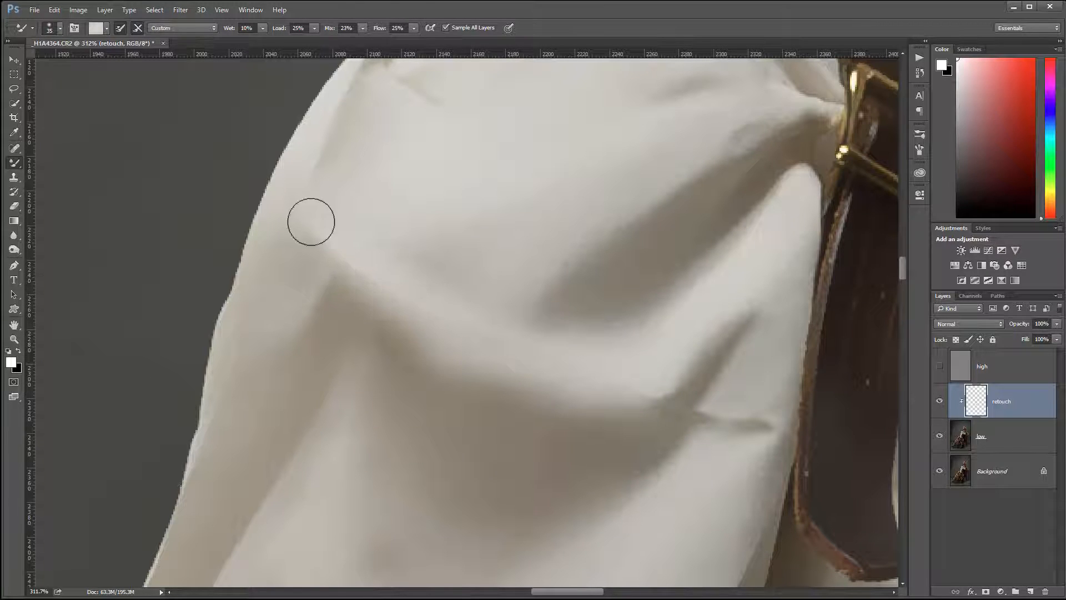
Smooth the outer end of the sleeve's diagonal shadow and blend away the small crease beside the leather strap
{"action": "mouse_move", "coordinate": [338, 254]}
{"action": "left_mouse_down"}
{"action": "mouse_move", "coordinate": [340, 234]}
{"action": "mouse_move", "coordinate": [315, 242]}
{"action": "mouse_move", "coordinate": [325, 255]}
{"action": "left_mouse_up"}
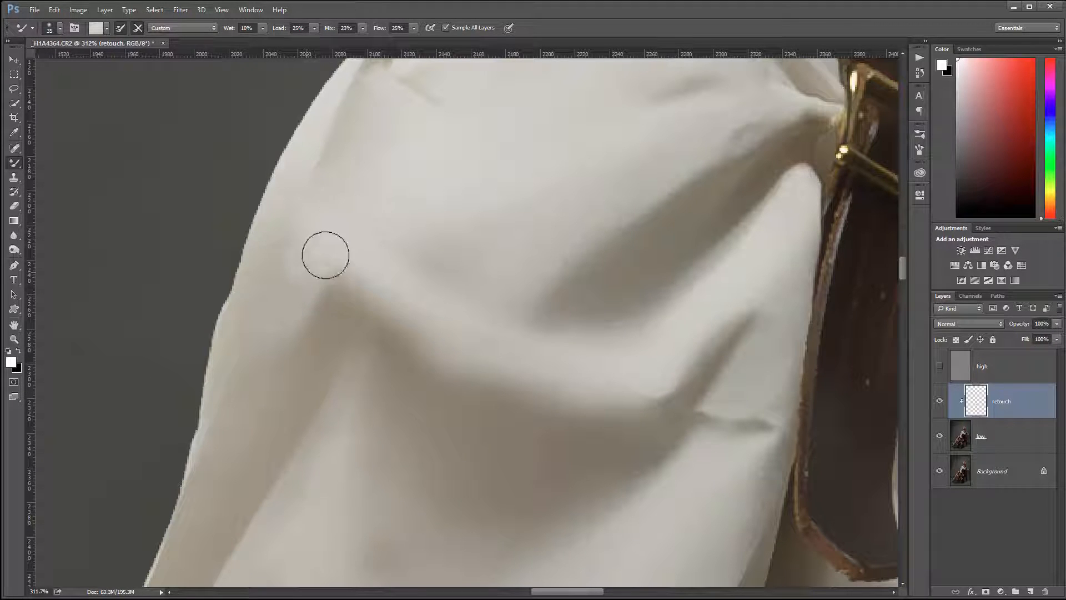
{"action": "left_click_drag", "start_coordinate": [382, 299], "coordinate": [413, 255]}
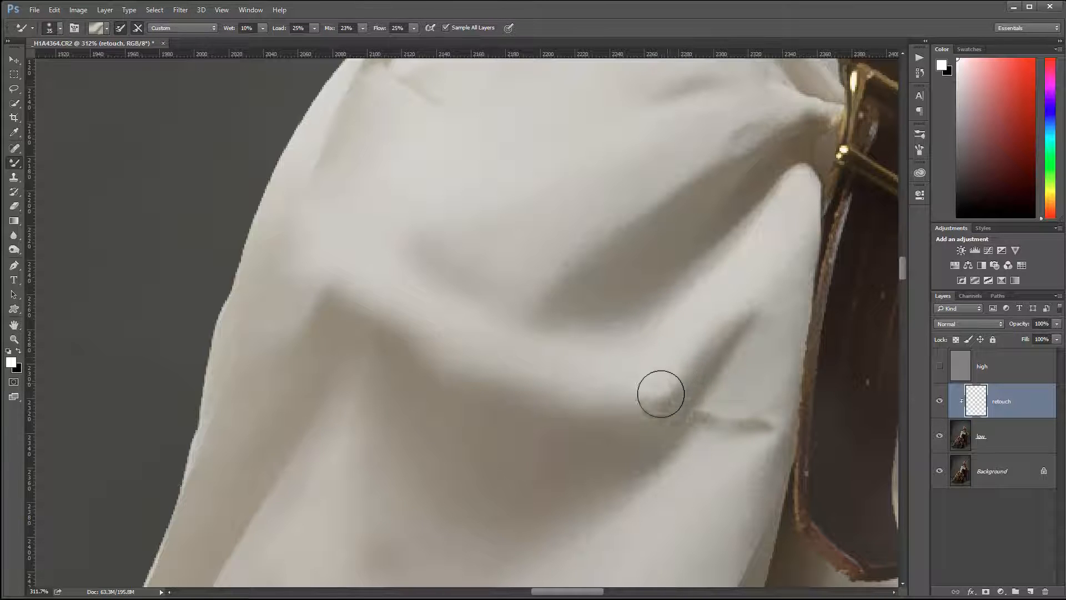
{"action": "left_click_drag", "start_coordinate": [661, 394], "coordinate": [626, 388]}
{"action": "mouse_move", "coordinate": [732, 381]}
{"action": "left_mouse_down"}
{"action": "mouse_move", "coordinate": [743, 412]}
{"action": "mouse_move", "coordinate": [755, 404]}
{"action": "mouse_move", "coordinate": [748, 424]}
{"action": "mouse_move", "coordinate": [765, 415]}
{"action": "mouse_move", "coordinate": [763, 396]}
{"action": "mouse_move", "coordinate": [724, 453]}
{"action": "left_mouse_up"}
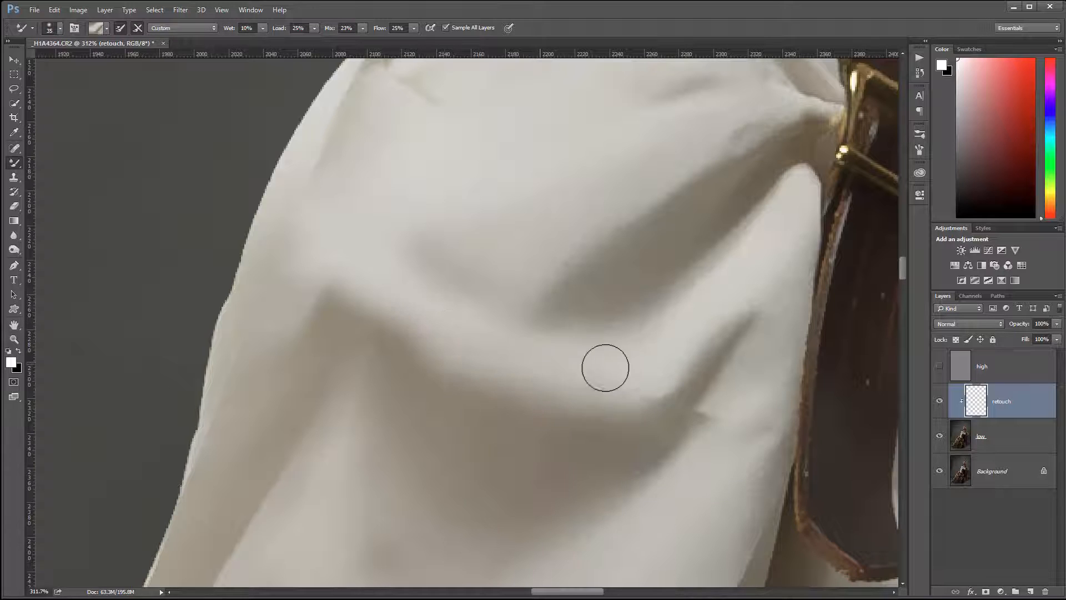
Soften the fold transitions along the outer edge of the puffed shoulder
{"action": "left_click_drag", "start_coordinate": [555, 151], "coordinate": [557, 312]}
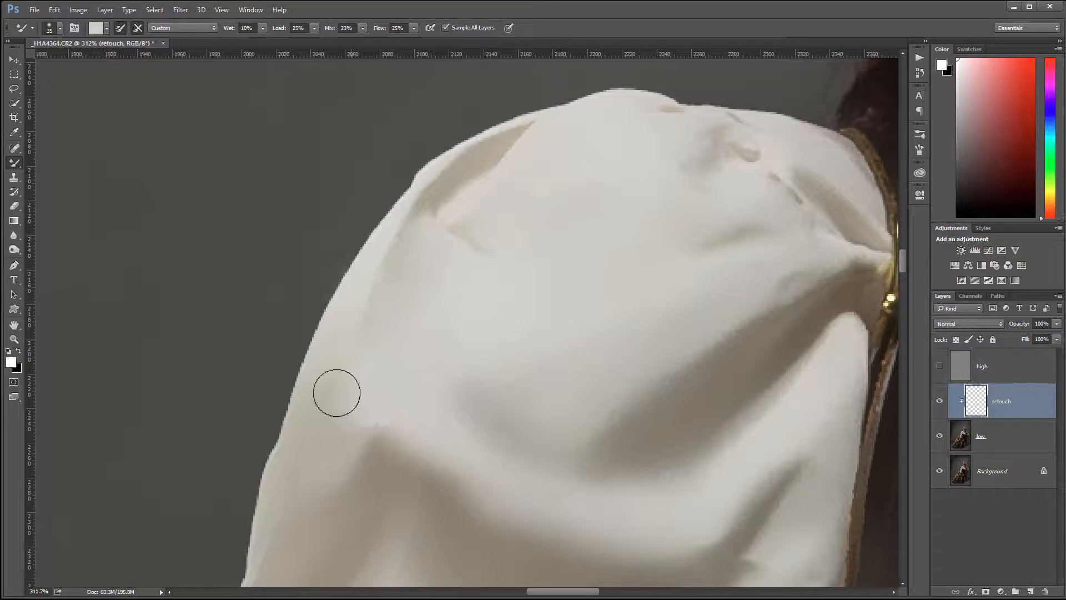
{"action": "mouse_move", "coordinate": [387, 212]}
{"action": "left_mouse_down"}
{"action": "mouse_move", "coordinate": [409, 215]}
{"action": "mouse_move", "coordinate": [385, 278]}
{"action": "left_mouse_up"}
{"action": "mouse_move", "coordinate": [428, 202]}
{"action": "left_mouse_down"}
{"action": "mouse_move", "coordinate": [386, 257]}
{"action": "mouse_move", "coordinate": [365, 329]}
{"action": "left_mouse_up"}
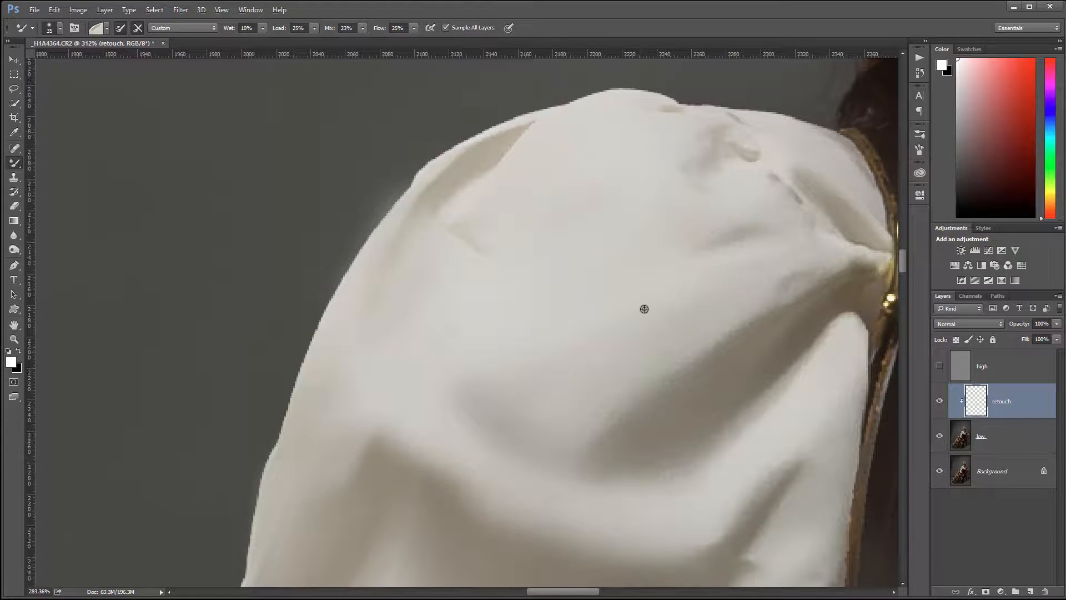
Blend away the small wrinkles on the blouse's chest below the leather strap
{"action": "scroll", "coordinate": [647, 355], "scroll_direction": "down", "scroll_amount": 1}
{"action": "scroll", "coordinate": [649, 340], "scroll_direction": "down", "scroll_amount": 8}
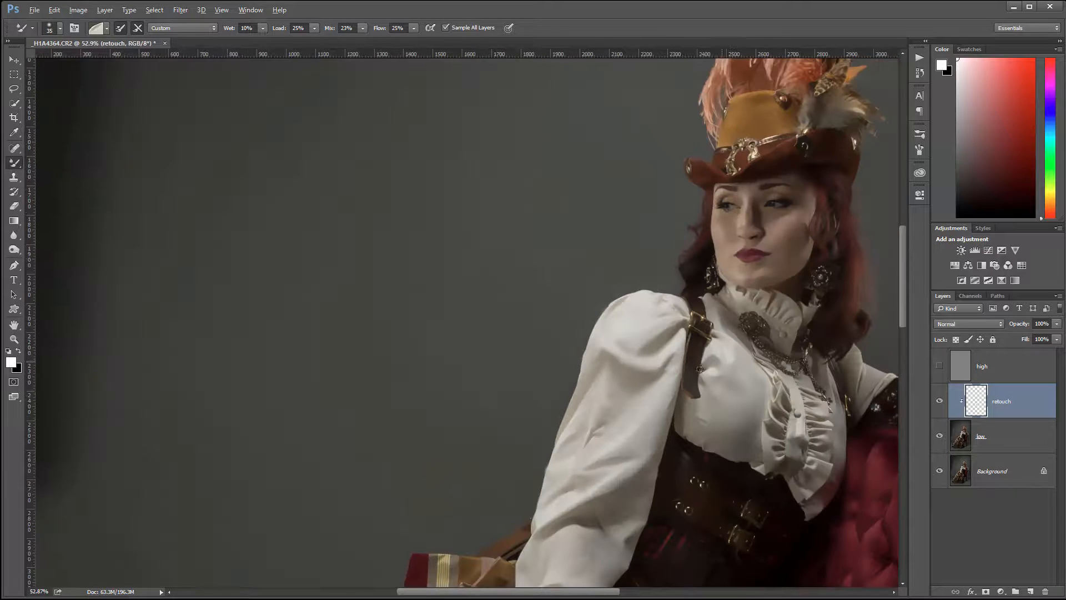
{"action": "left_click_drag", "start_coordinate": [715, 420], "coordinate": [528, 322]}
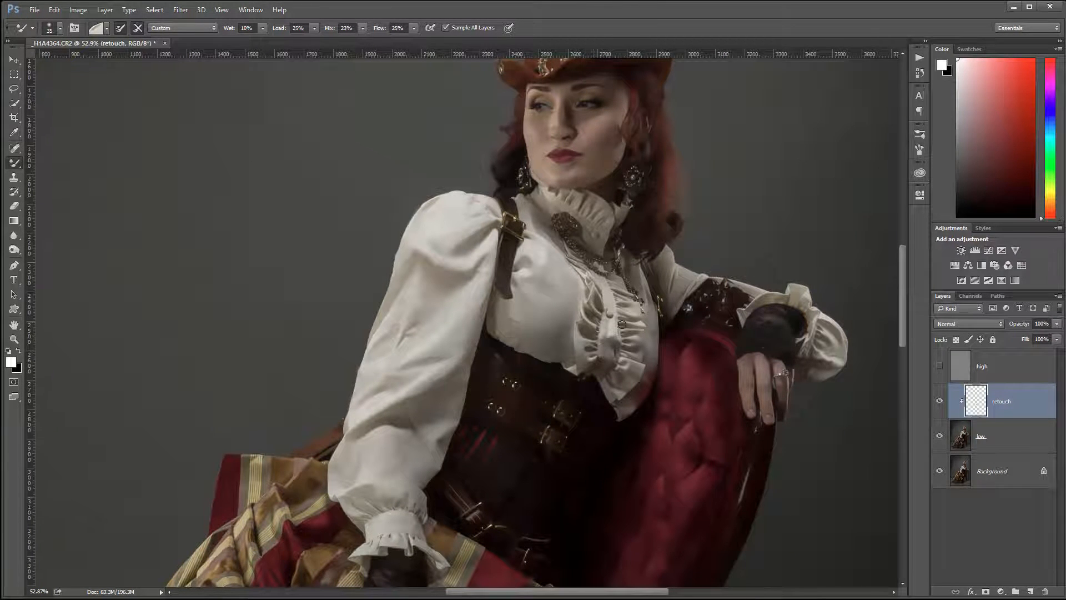
{"action": "scroll", "coordinate": [531, 320], "scroll_direction": "up", "scroll_amount": 5}
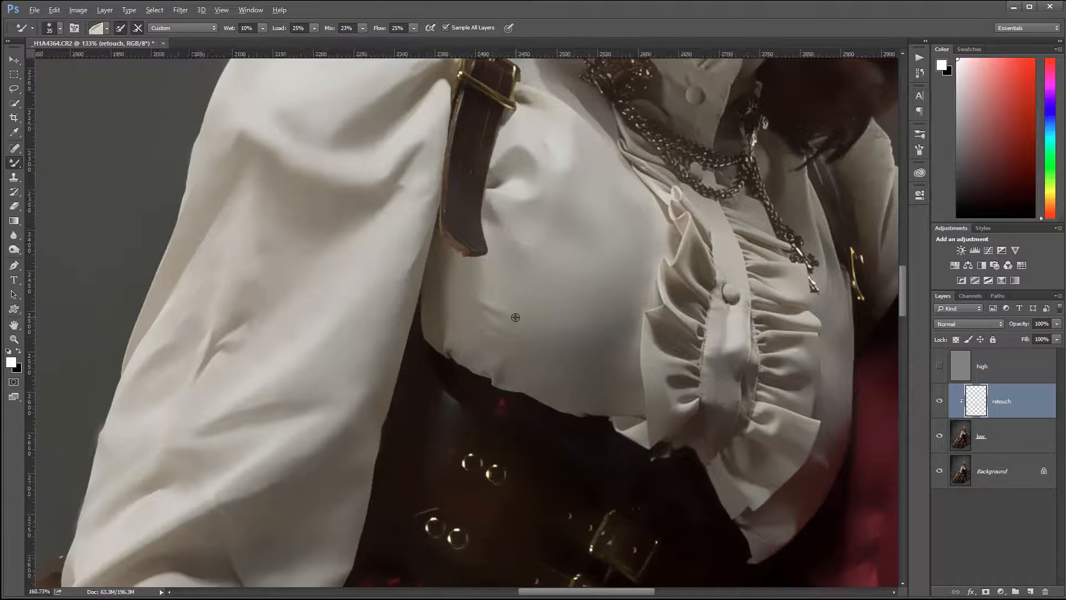
{"action": "scroll", "coordinate": [503, 261], "scroll_direction": "up", "scroll_amount": 1}
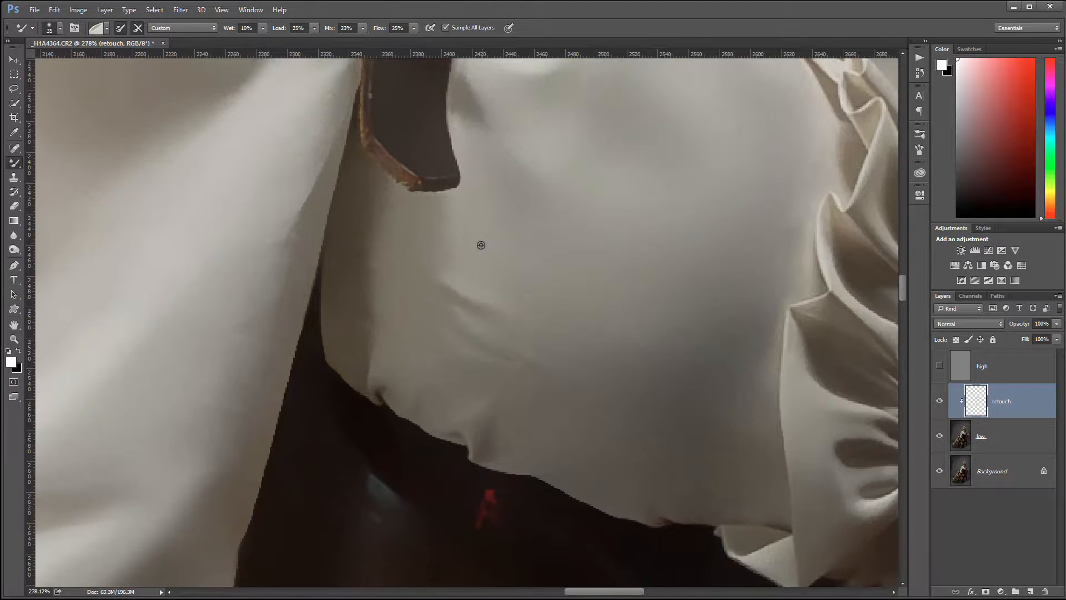
{"action": "left_click_drag", "start_coordinate": [488, 338], "coordinate": [507, 360]}
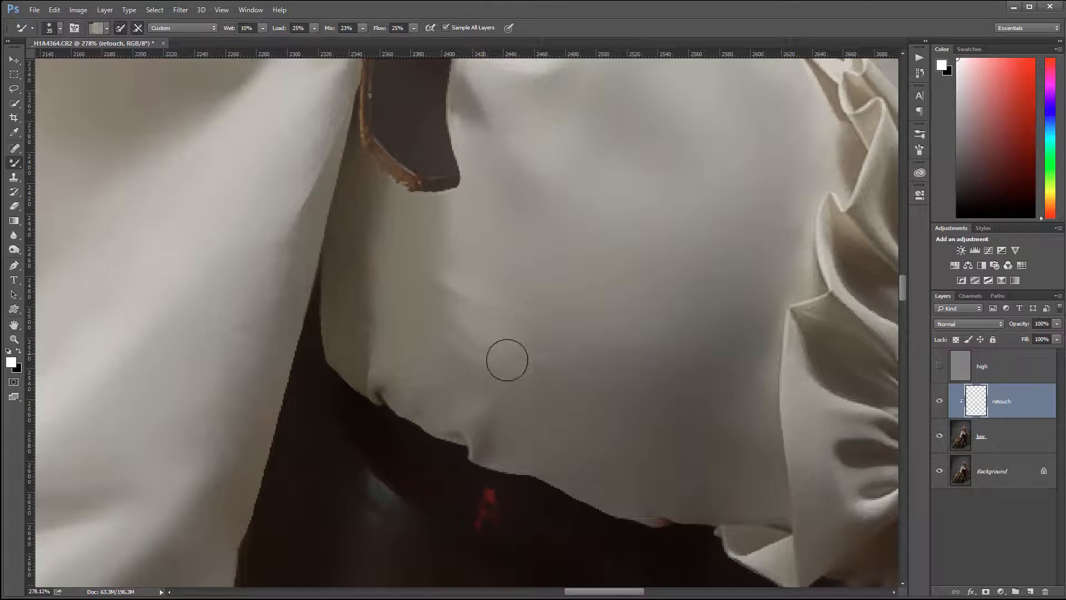
Smooth the skin tones on the fingers of the ringed hand resting on the red chair
{"action": "left_click_drag", "start_coordinate": [602, 459], "coordinate": [168, 475]}
{"action": "left_click_drag", "start_coordinate": [509, 333], "coordinate": [121, 194]}
{"action": "left_click_drag", "start_coordinate": [515, 271], "coordinate": [641, 414]}
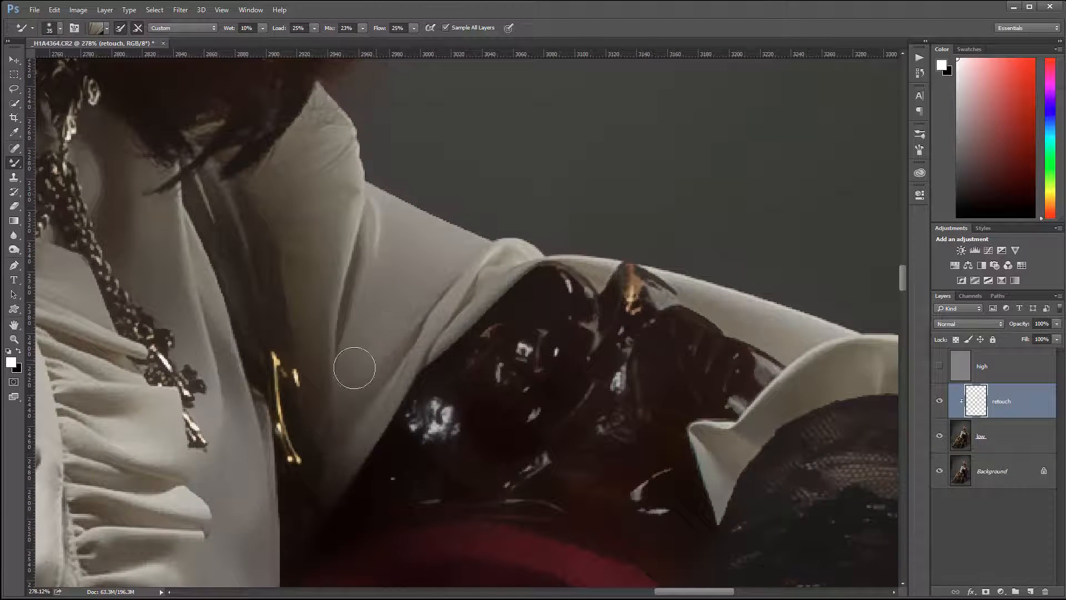
{"action": "left_click_drag", "start_coordinate": [604, 363], "coordinate": [418, 222]}
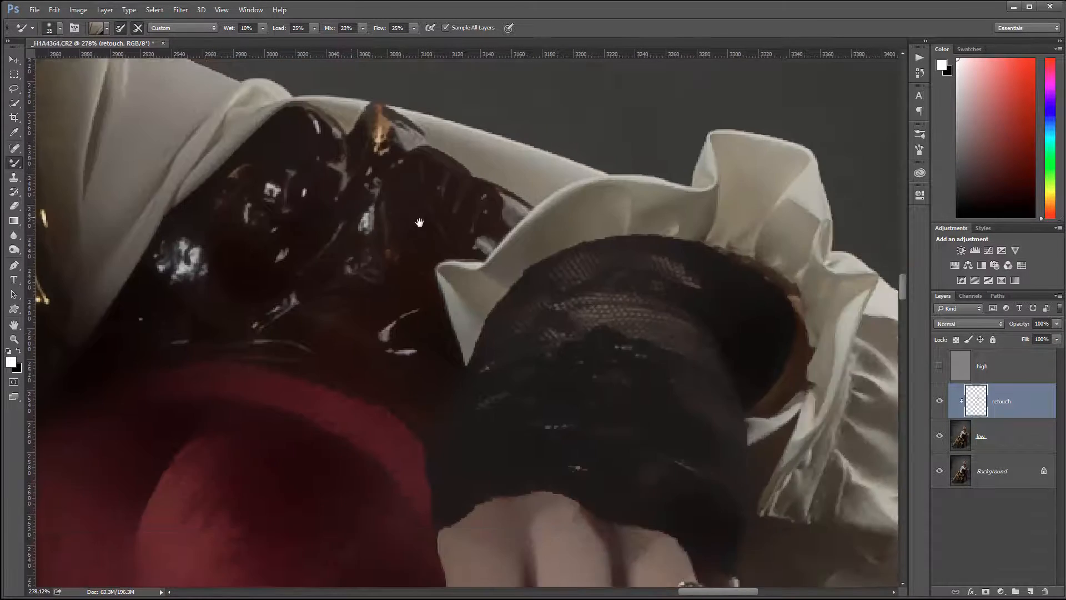
{"action": "left_click_drag", "start_coordinate": [589, 461], "coordinate": [502, 216]}
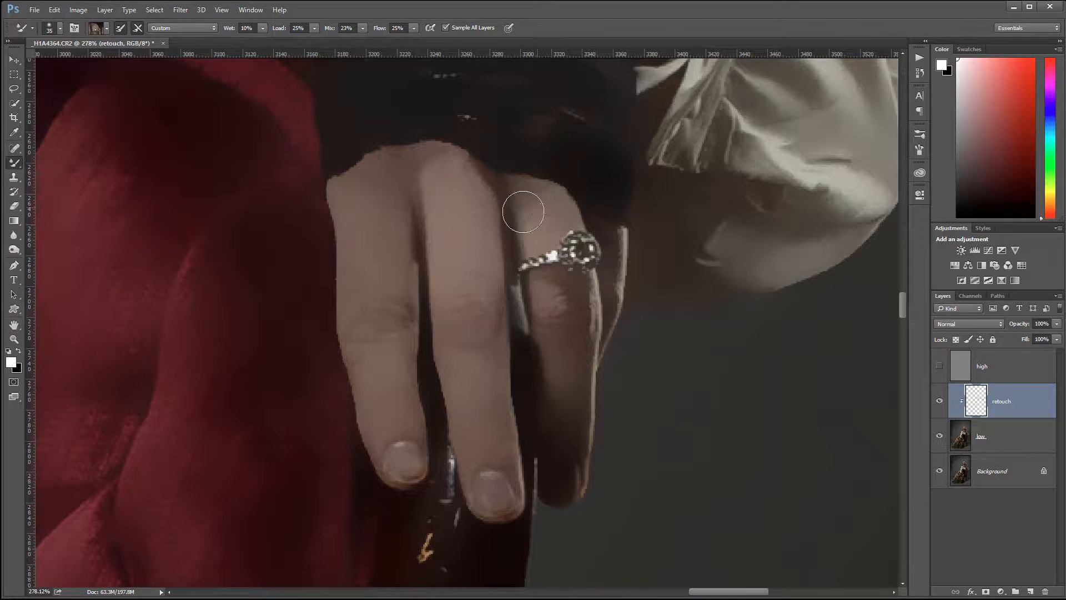
Blend the shadowed underside of the puffed cuff and smooth the upright ruffle above the black lace glove
{"action": "left_click_drag", "start_coordinate": [771, 229], "coordinate": [476, 433]}
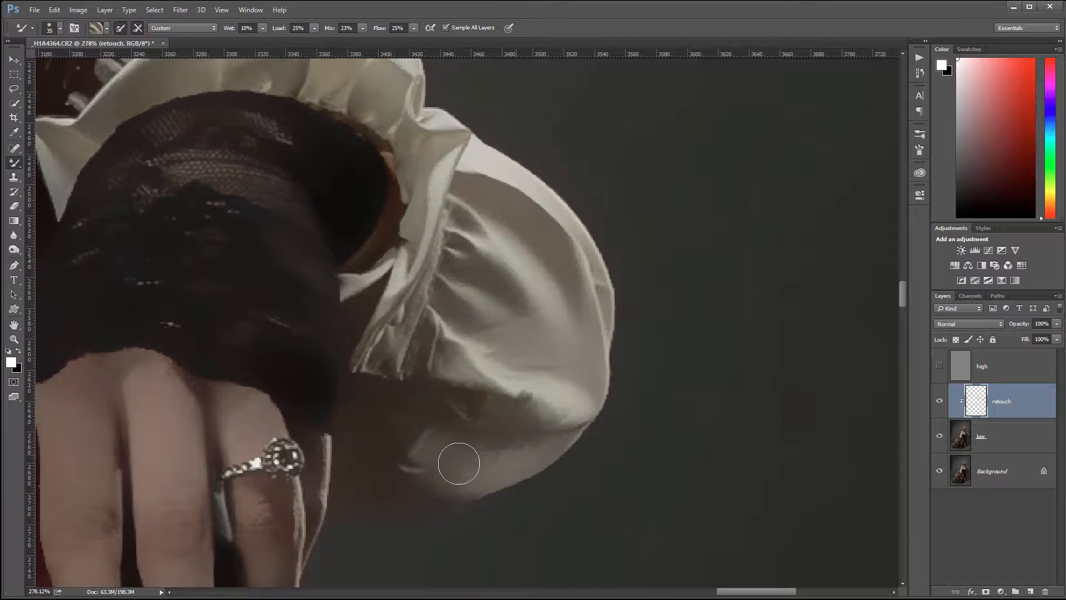
{"action": "left_click_drag", "start_coordinate": [459, 463], "coordinate": [563, 458]}
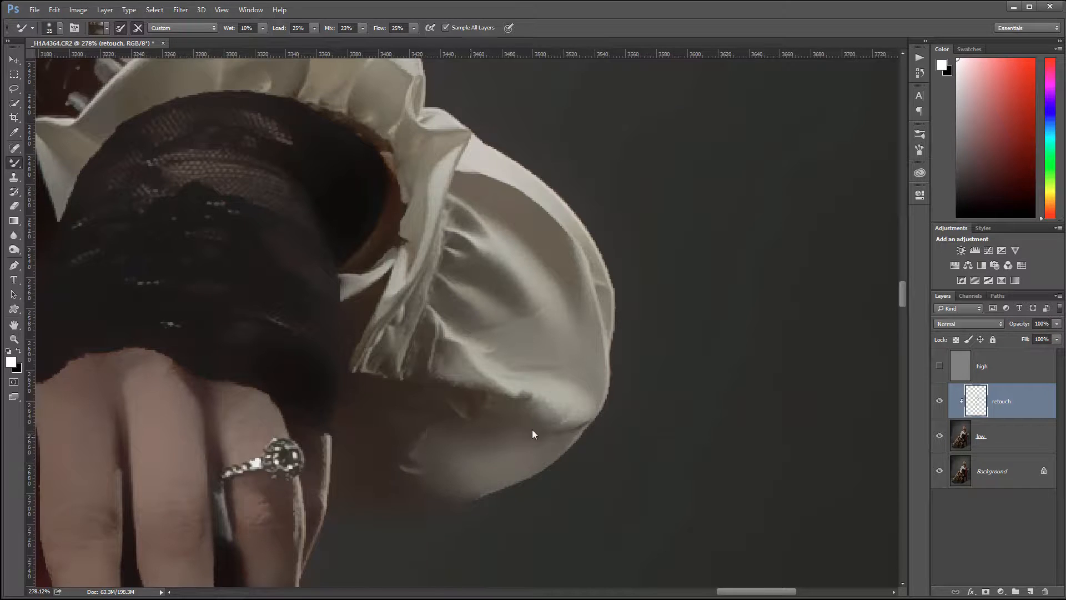
{"action": "left_click_drag", "start_coordinate": [470, 307], "coordinate": [742, 469]}
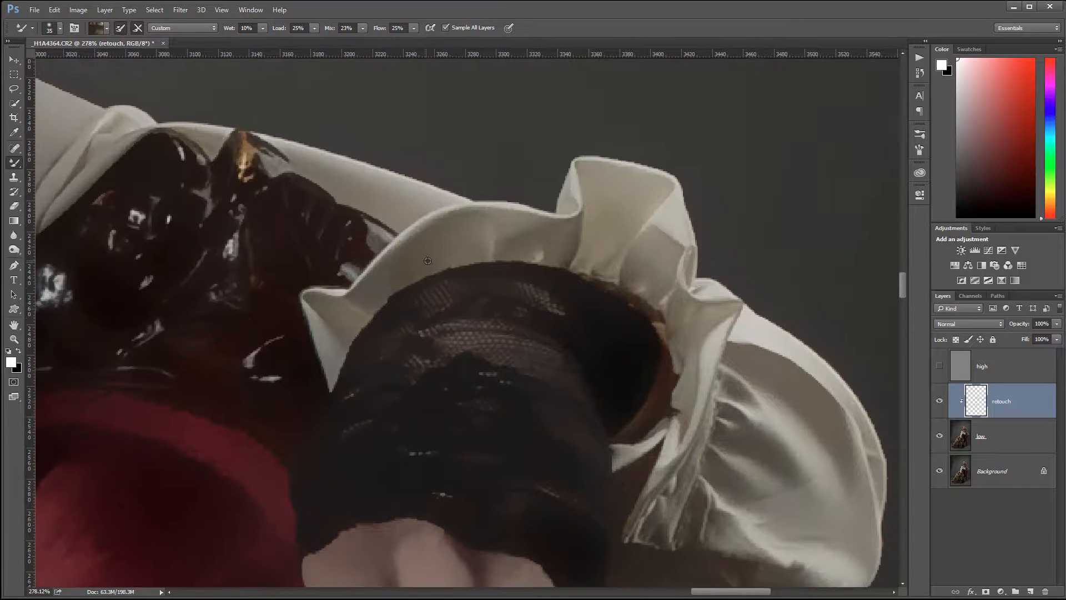
{"action": "left_click", "coordinate": [618, 193], "text": "alt"}
Blend away the diagonal crease crossing the grey-green and yellow striped band near the skirt's hem
{"action": "mouse_move", "coordinate": [395, 259]}
{"action": "left_mouse_down"}
{"action": "mouse_move", "coordinate": [725, 372]}
{"action": "mouse_move", "coordinate": [822, 368]}
{"action": "left_mouse_up"}
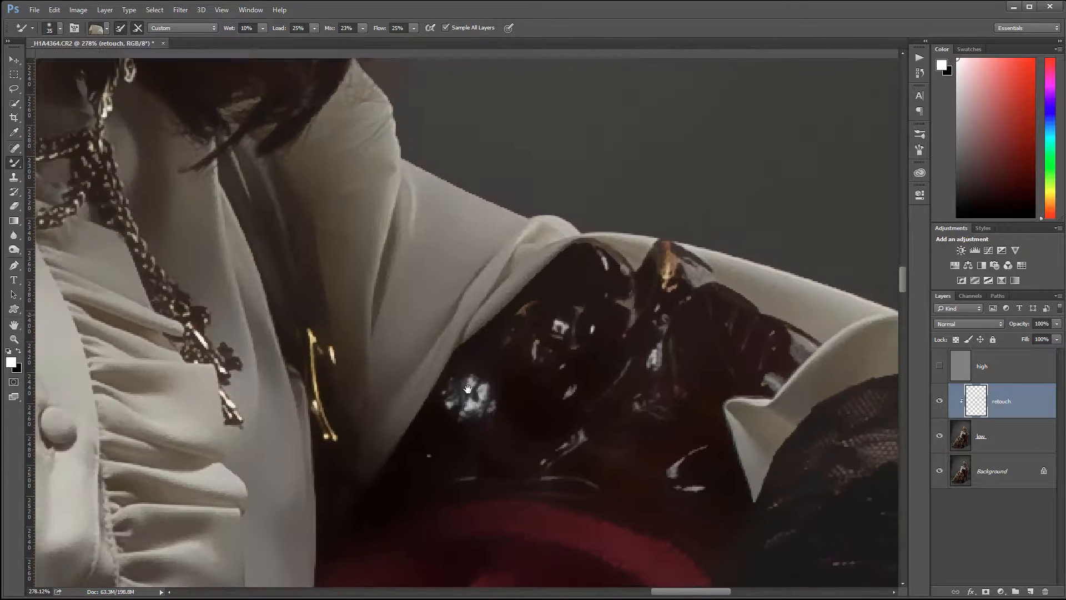
{"action": "left_click_drag", "start_coordinate": [468, 389], "coordinate": [828, 525]}
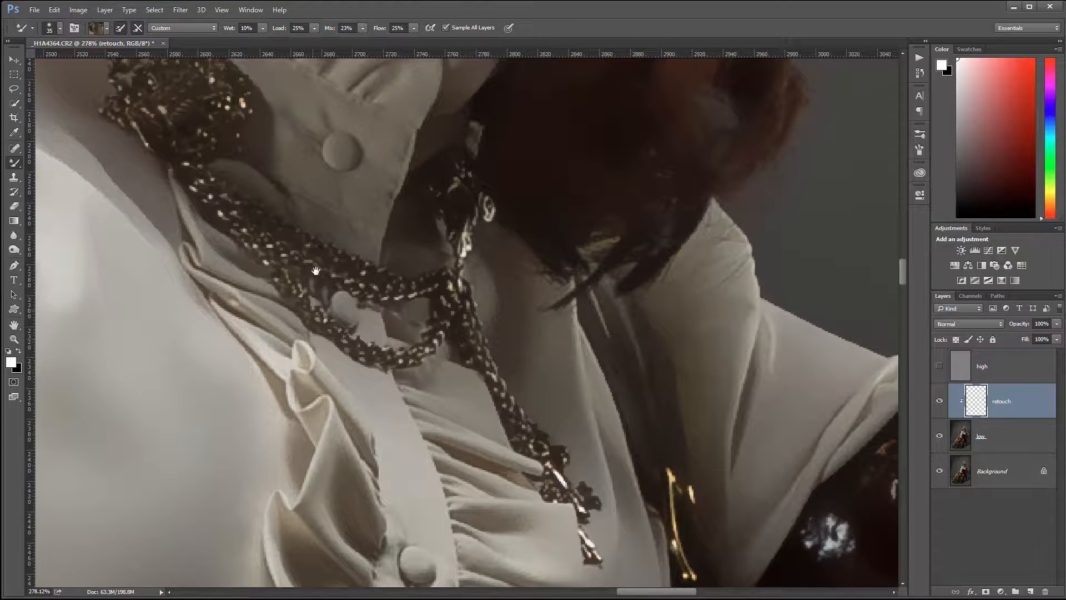
{"action": "left_click_drag", "start_coordinate": [316, 271], "coordinate": [545, 462]}
{"action": "mouse_move", "coordinate": [251, 201]}
{"action": "left_mouse_down"}
{"action": "mouse_move", "coordinate": [526, 443]}
{"action": "mouse_move", "coordinate": [517, 208]}
{"action": "left_mouse_up"}
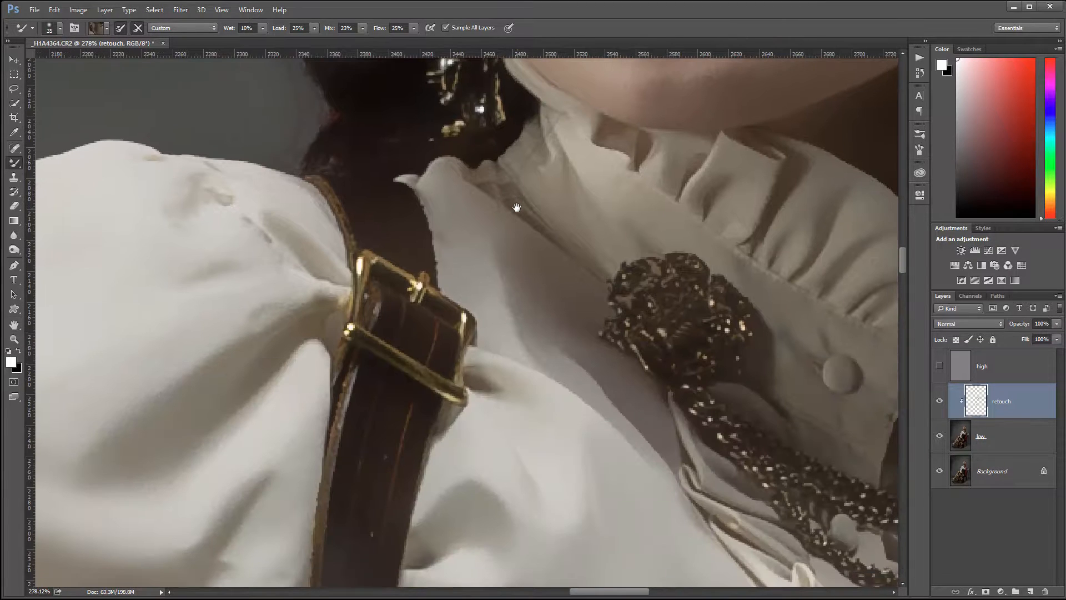
{"action": "scroll", "coordinate": [521, 436], "scroll_direction": "down", "scroll_amount": 8}
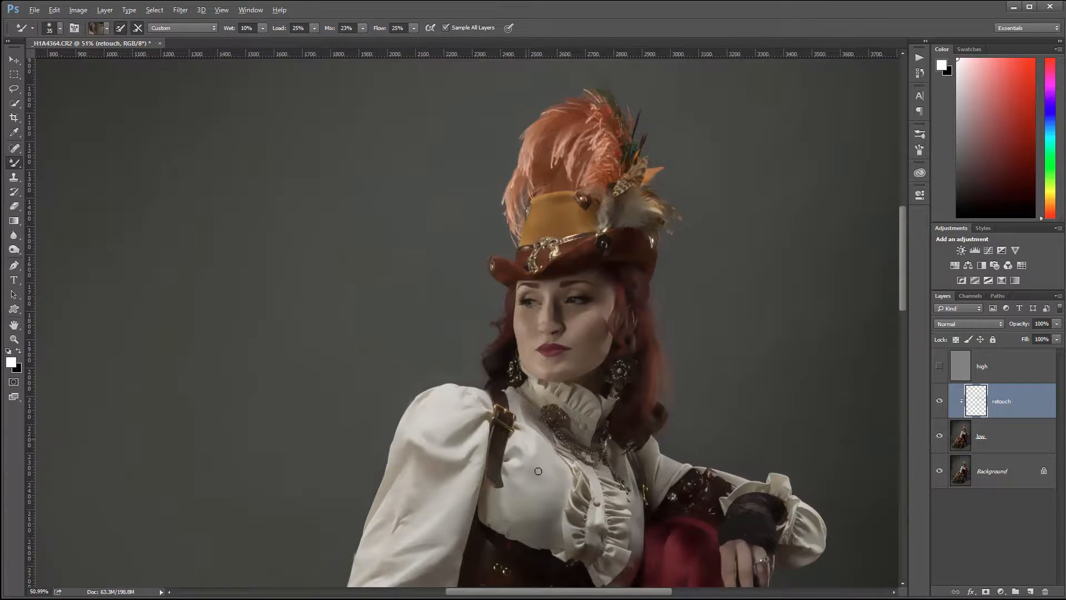
{"action": "left_click_drag", "start_coordinate": [596, 556], "coordinate": [529, 271]}
{"action": "left_click_drag", "start_coordinate": [428, 539], "coordinate": [383, 280]}
{"action": "left_click_drag", "start_coordinate": [322, 301], "coordinate": [655, 375]}
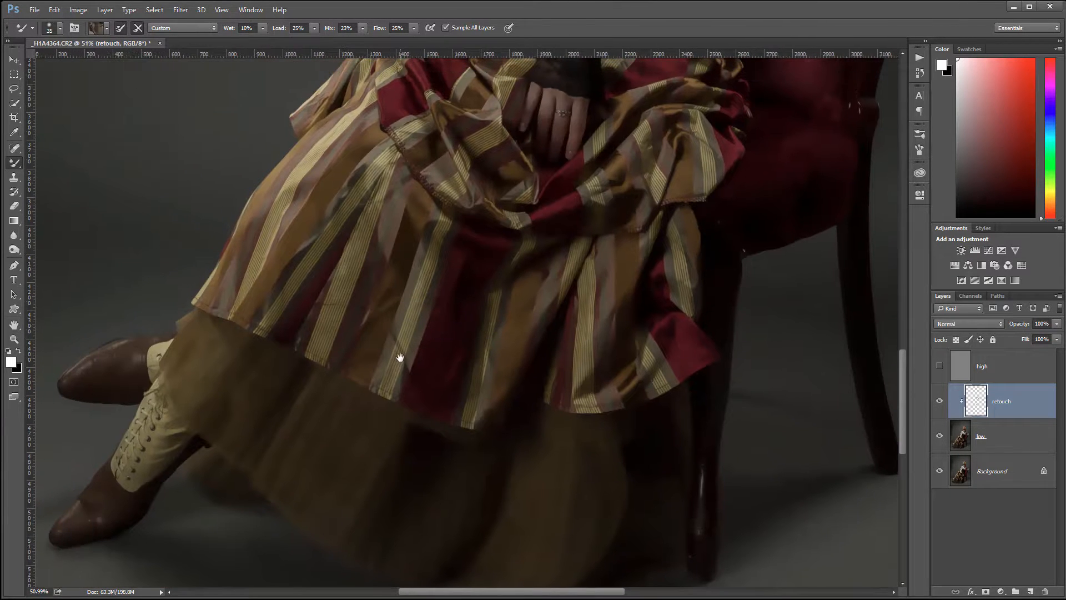
{"action": "scroll", "coordinate": [402, 359], "scroll_direction": "up", "scroll_amount": 10}
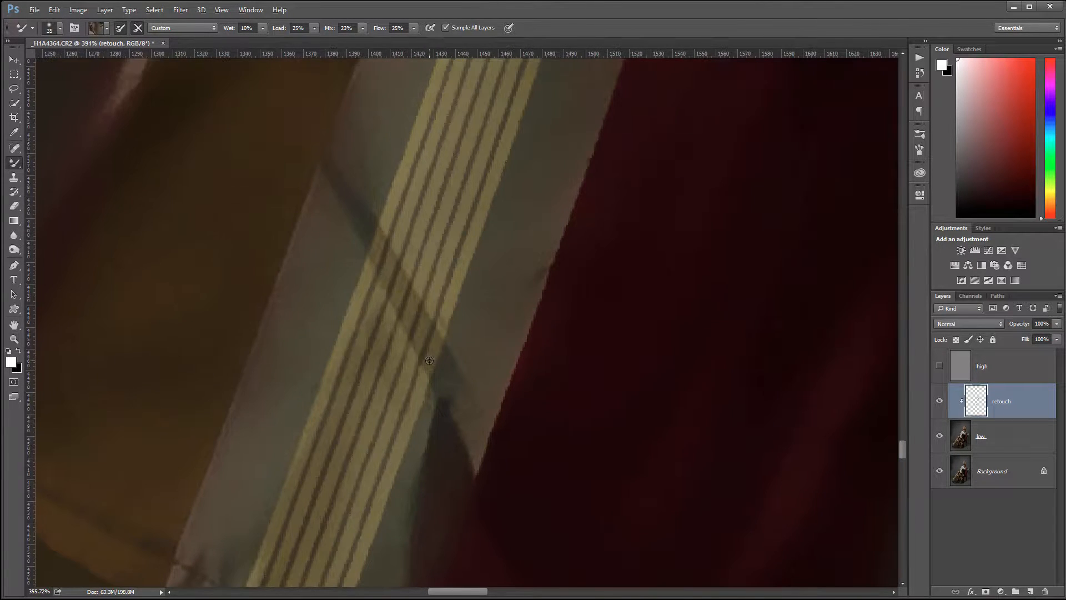
{"action": "scroll", "coordinate": [430, 360], "scroll_direction": "down", "scroll_amount": 3}
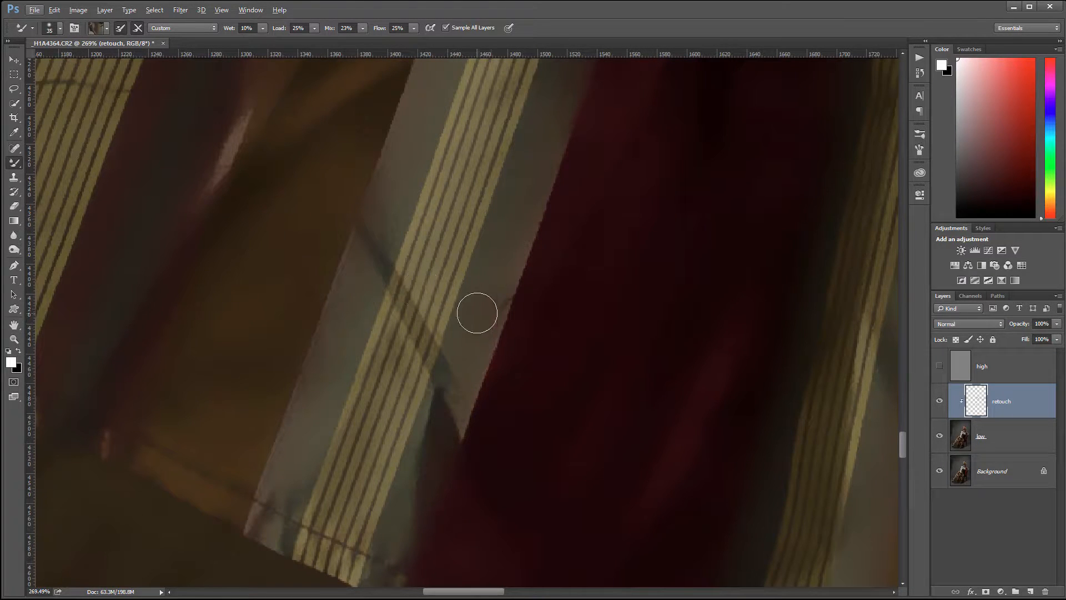
{"action": "left_click", "coordinate": [480, 303], "text": "alt"}
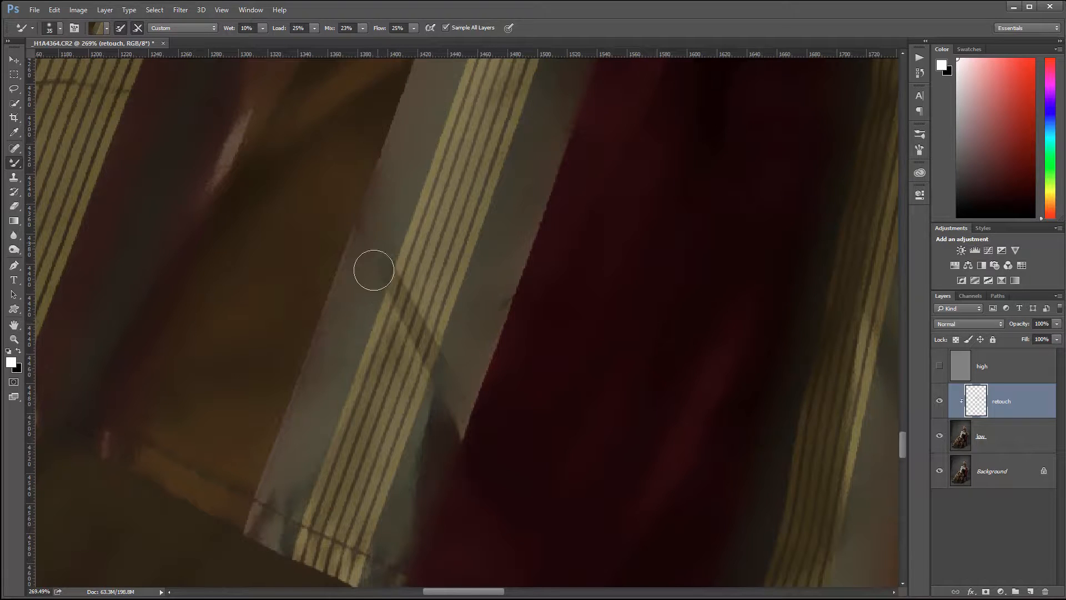
{"action": "left_click", "coordinate": [413, 258], "text": "alt"}
Smooth the tones of the brown stripe and its fold beside the yellow-striped band on the lower skirt
{"action": "left_click_drag", "start_coordinate": [351, 218], "coordinate": [639, 438]}
{"action": "mouse_move", "coordinate": [464, 214]}
{"action": "left_mouse_down"}
{"action": "mouse_move", "coordinate": [458, 347]}
{"action": "mouse_move", "coordinate": [413, 281]}
{"action": "left_mouse_up"}
{"action": "left_click", "coordinate": [614, 290], "text": "alt"}
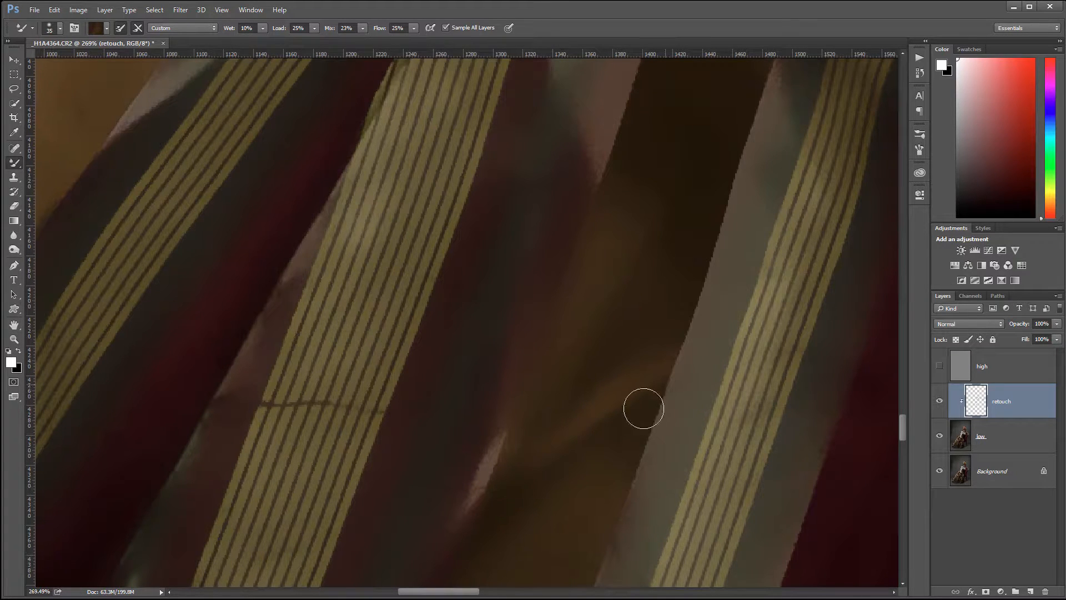
Soften the shadow transitions on the burgundy and brown stripes of the draped skirt fabric beside the ringed hand
{"action": "left_click_drag", "start_coordinate": [431, 269], "coordinate": [743, 379]}
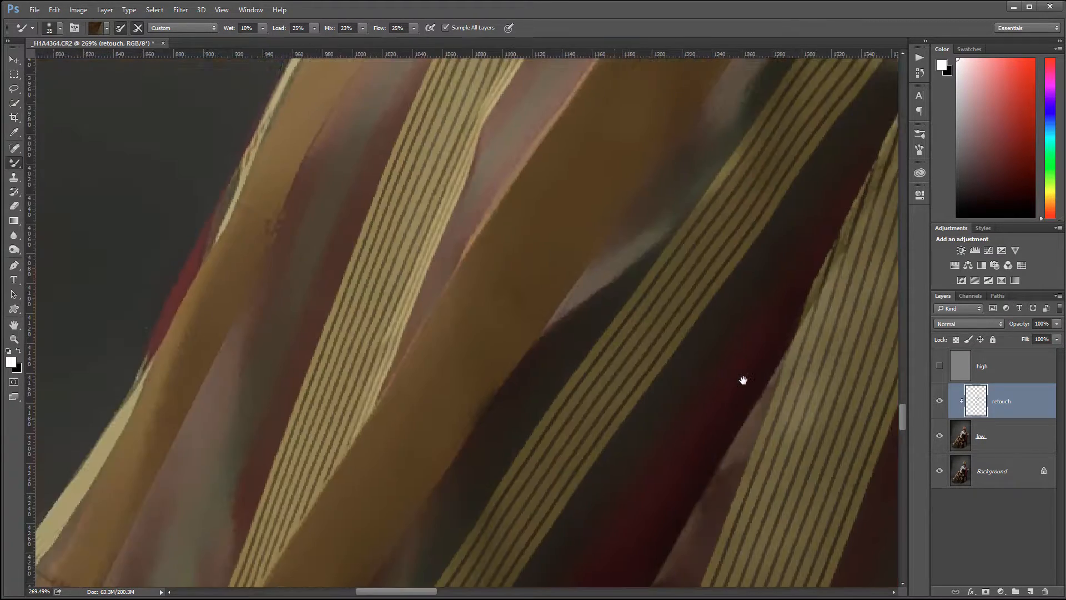
{"action": "left_click_drag", "start_coordinate": [727, 192], "coordinate": [540, 409]}
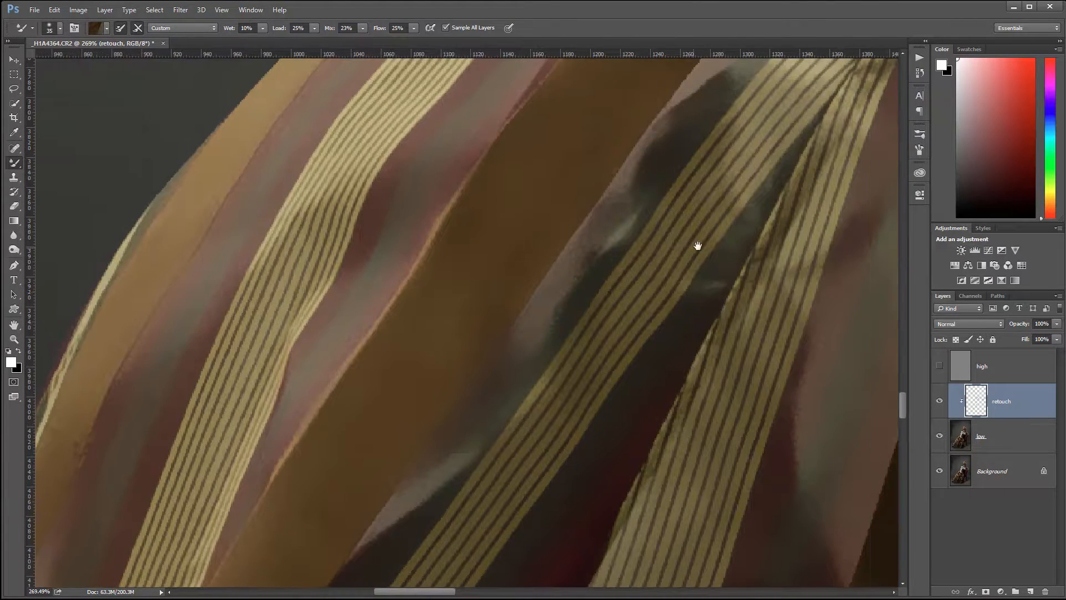
{"action": "left_click_drag", "start_coordinate": [704, 241], "coordinate": [300, 363]}
{"action": "mouse_move", "coordinate": [872, 217]}
{"action": "left_mouse_down"}
{"action": "mouse_move", "coordinate": [602, 262]}
{"action": "mouse_move", "coordinate": [331, 207]}
{"action": "mouse_move", "coordinate": [393, 362]}
{"action": "left_mouse_up"}
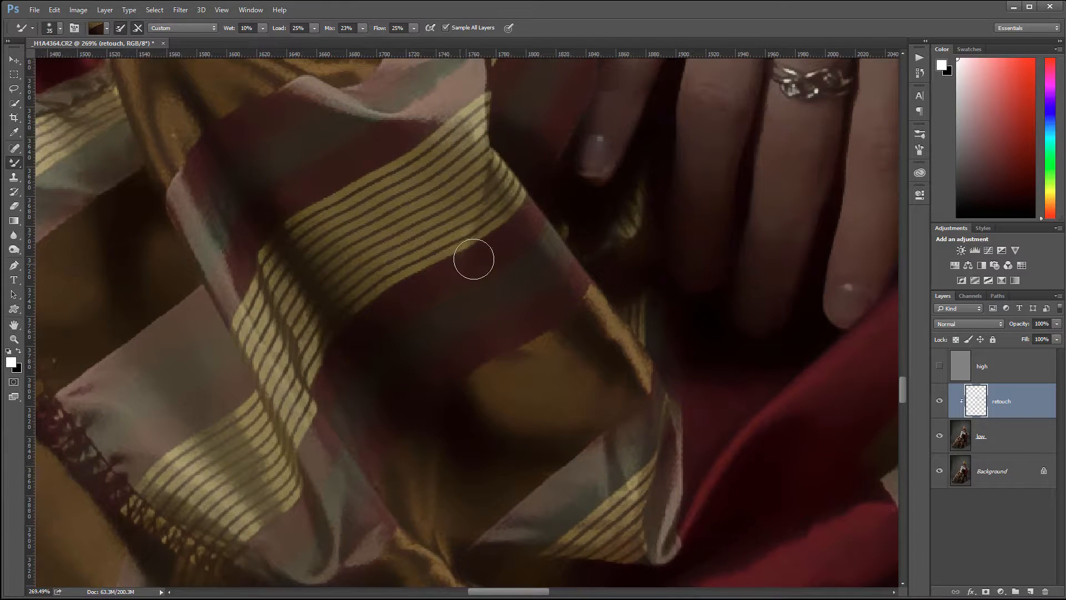
{"action": "left_click_drag", "start_coordinate": [474, 259], "coordinate": [445, 278]}
{"action": "left_click", "coordinate": [474, 337], "text": "alt"}
{"action": "left_click", "coordinate": [474, 204], "text": "alt"}
{"action": "mouse_move", "coordinate": [587, 429]}
{"action": "left_mouse_down"}
{"action": "mouse_move", "coordinate": [588, 216]}
{"action": "mouse_move", "coordinate": [575, 182]}
{"action": "left_mouse_up"}
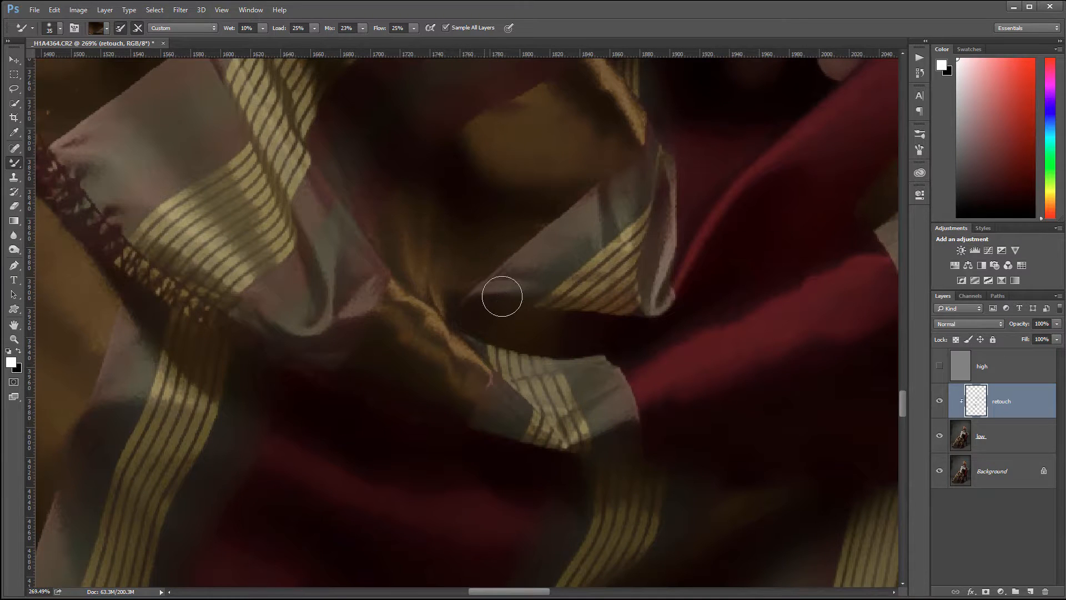
Review the smoothing on the full portrait, and inspect the hat, feathers and face at closer range
{"action": "scroll", "coordinate": [517, 310], "scroll_direction": "down", "scroll_amount": 10}
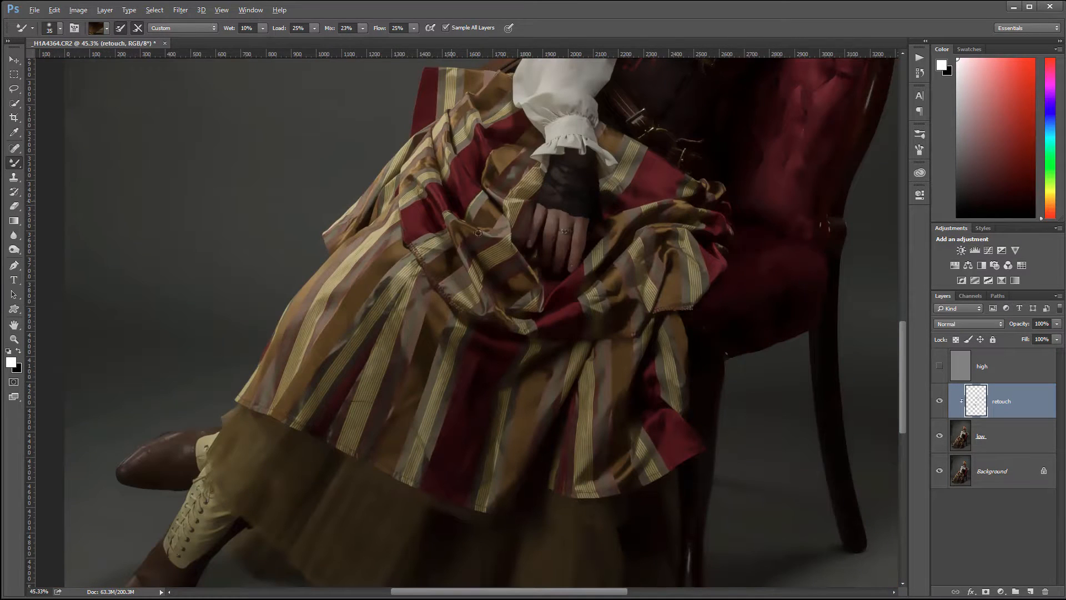
{"action": "scroll", "coordinate": [646, 284], "scroll_direction": "down", "scroll_amount": 3}
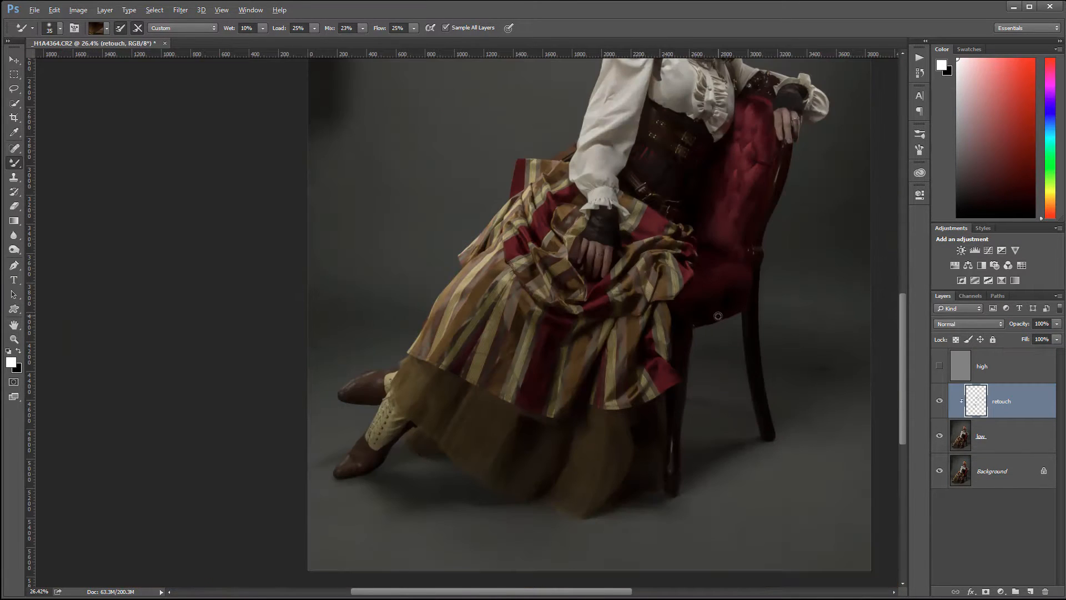
{"action": "scroll", "coordinate": [718, 315], "scroll_direction": "down", "scroll_amount": 2}
{"action": "scroll", "coordinate": [521, 192], "scroll_direction": "down", "scroll_amount": 2}
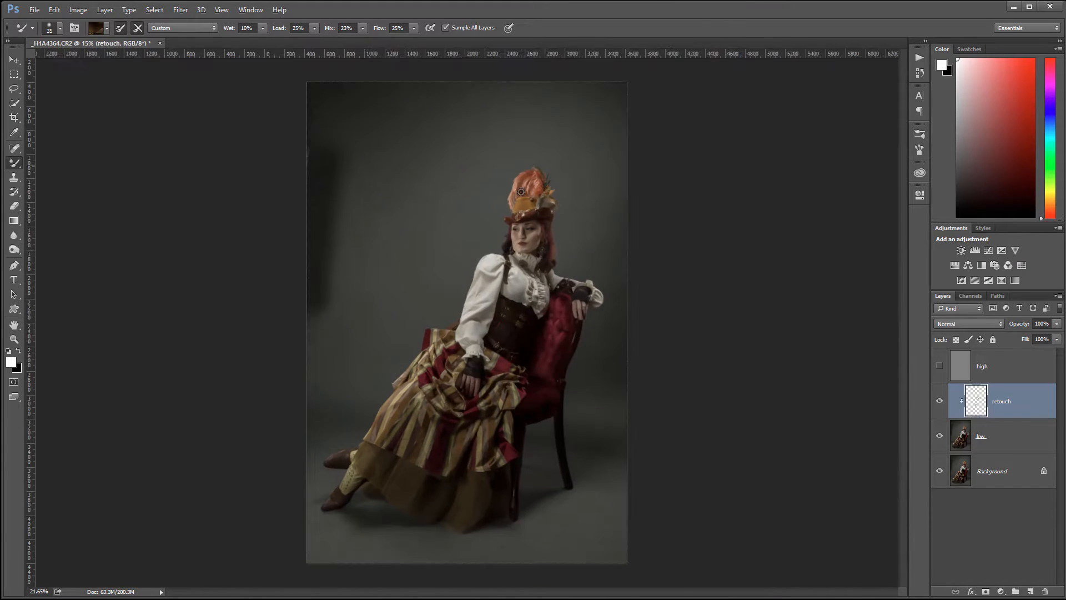
{"action": "scroll", "coordinate": [521, 192], "scroll_direction": "up", "scroll_amount": 2}
{"action": "scroll", "coordinate": [525, 189], "scroll_direction": "up", "scroll_amount": 2}
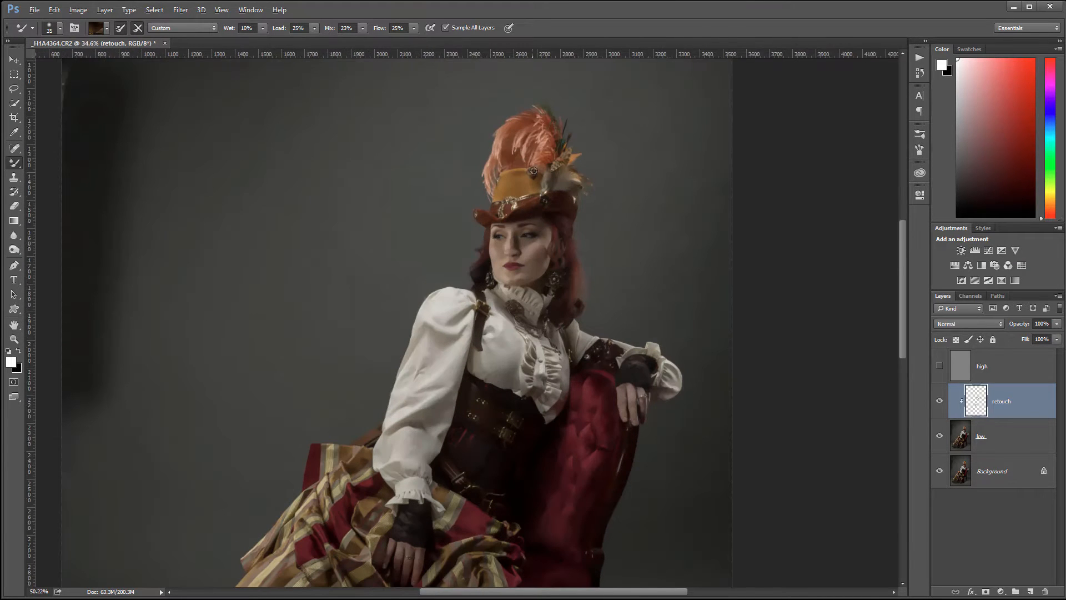
{"action": "scroll", "coordinate": [533, 171], "scroll_direction": "up", "scroll_amount": 2}
{"action": "scroll", "coordinate": [486, 205], "scroll_direction": "up", "scroll_amount": 2}
{"action": "scroll", "coordinate": [461, 241], "scroll_direction": "up", "scroll_amount": 2}
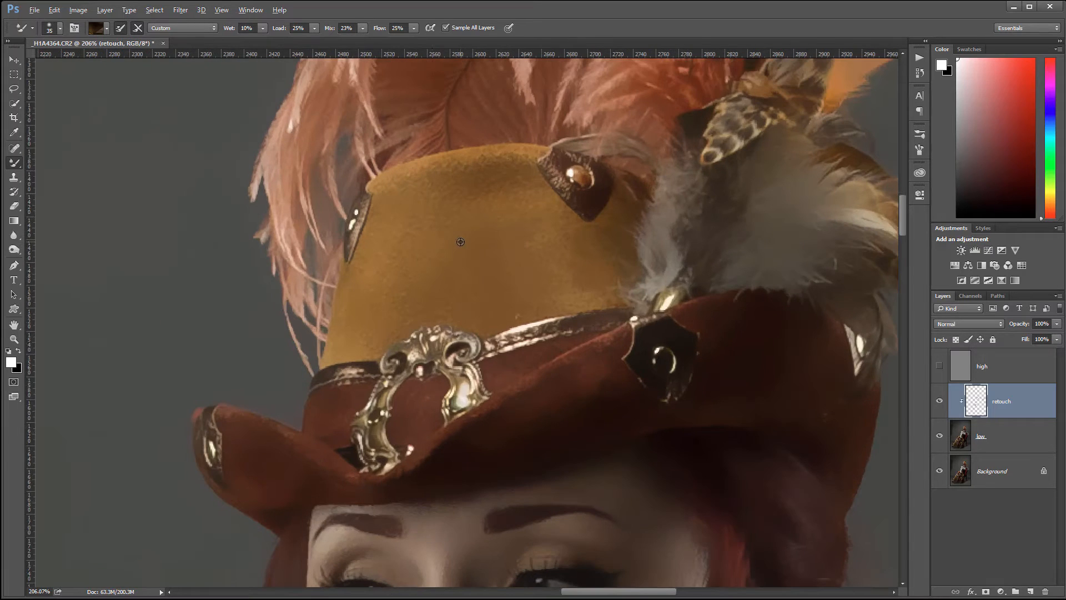
{"action": "scroll", "coordinate": [528, 228], "scroll_direction": "down", "scroll_amount": 4}
{"action": "scroll", "coordinate": [506, 376], "scroll_direction": "down", "scroll_amount": 3}
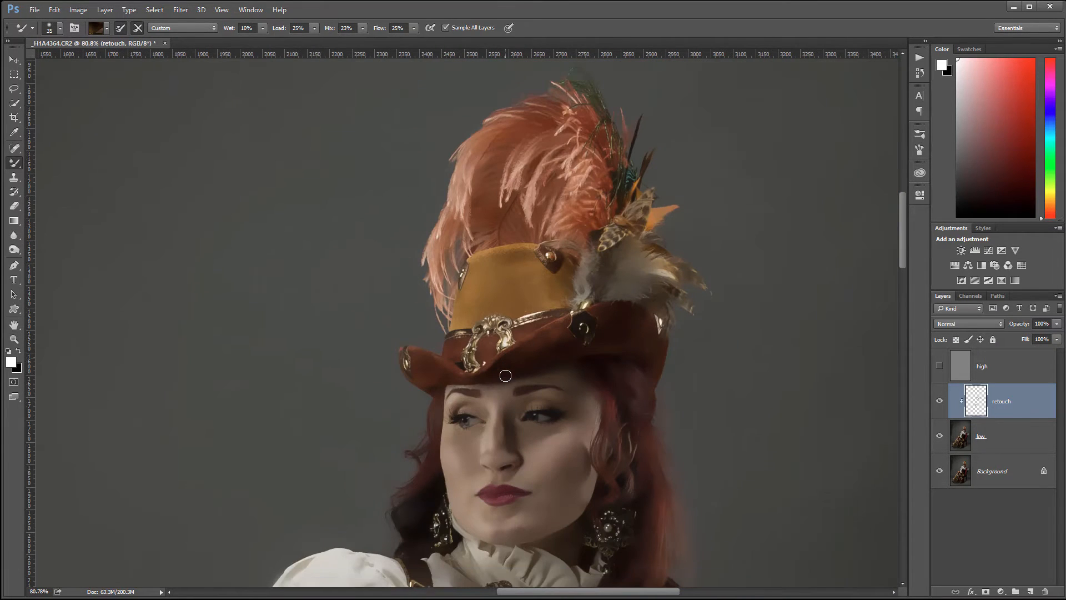
{"action": "scroll", "coordinate": [509, 372], "scroll_direction": "down", "scroll_amount": 3}
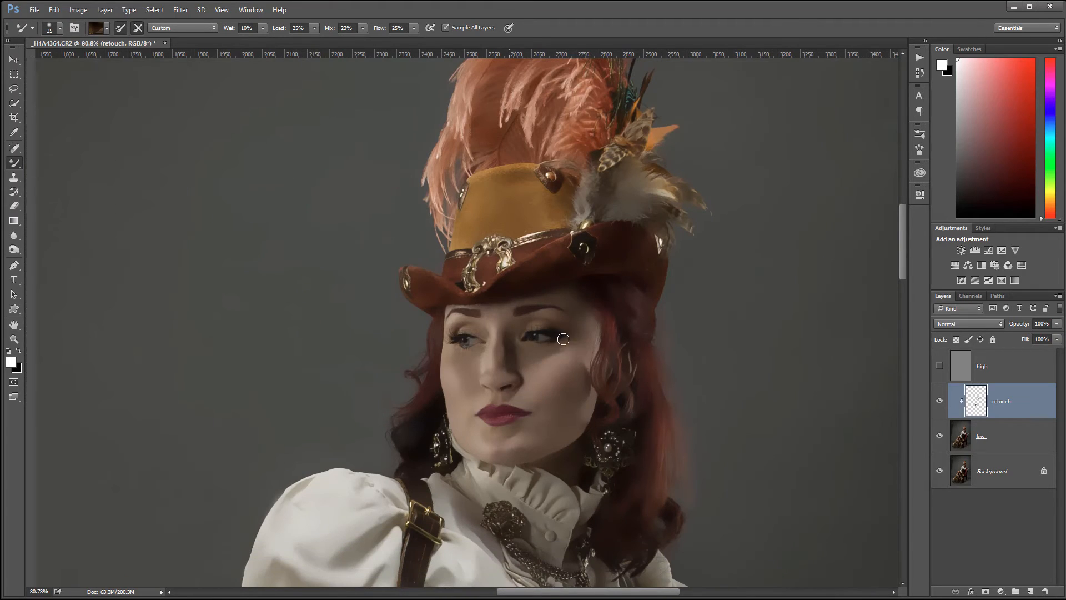